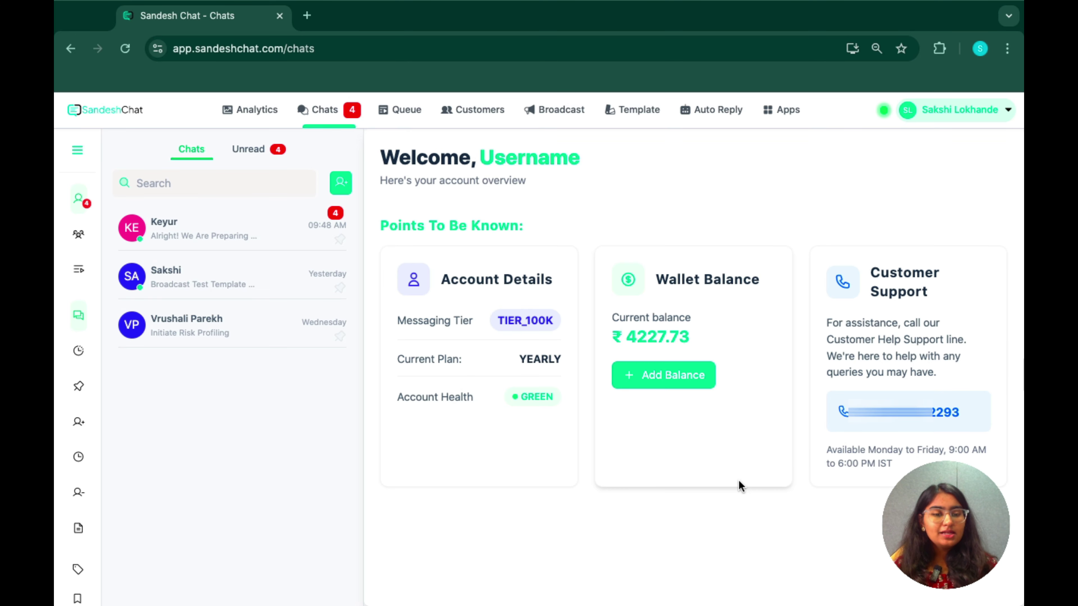
Step: Start a new chatbot flow from the auto-reply chatbot list and name its rule Webinar_MFDs
click(688, 117)
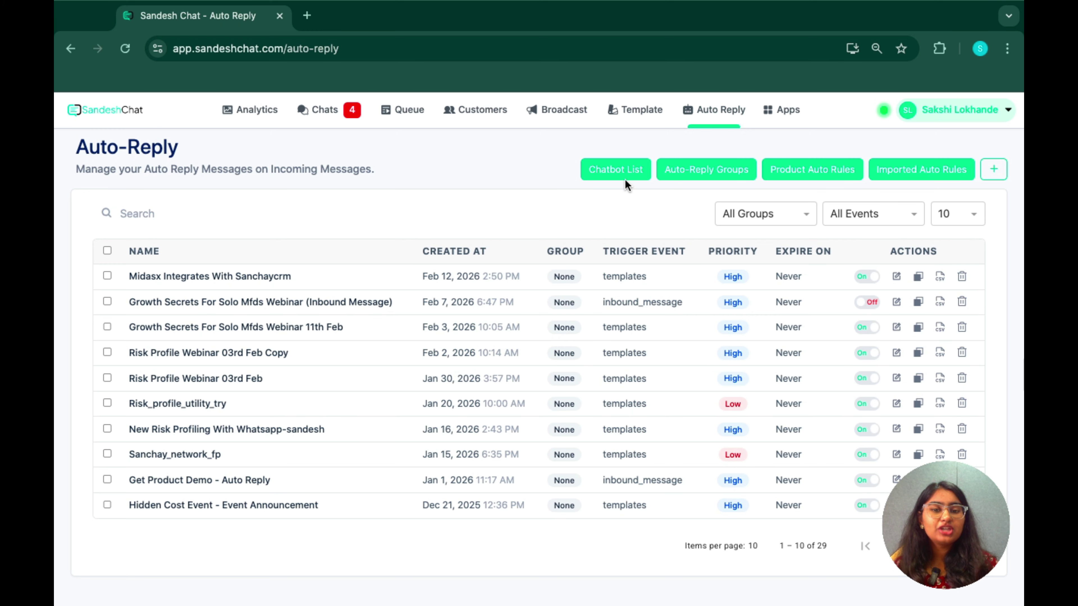
click(624, 179)
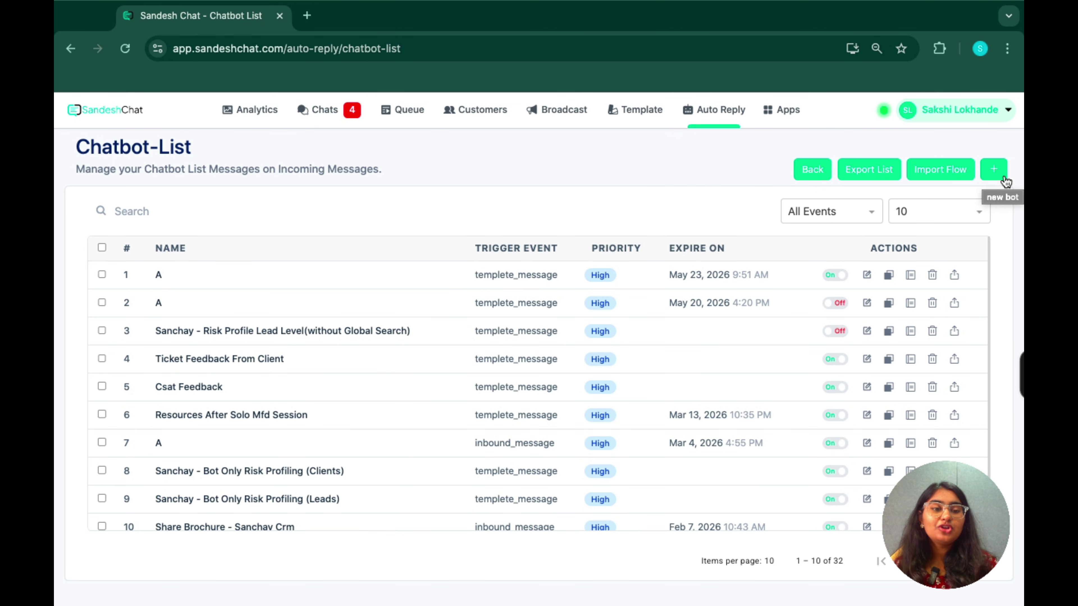
click(1005, 180)
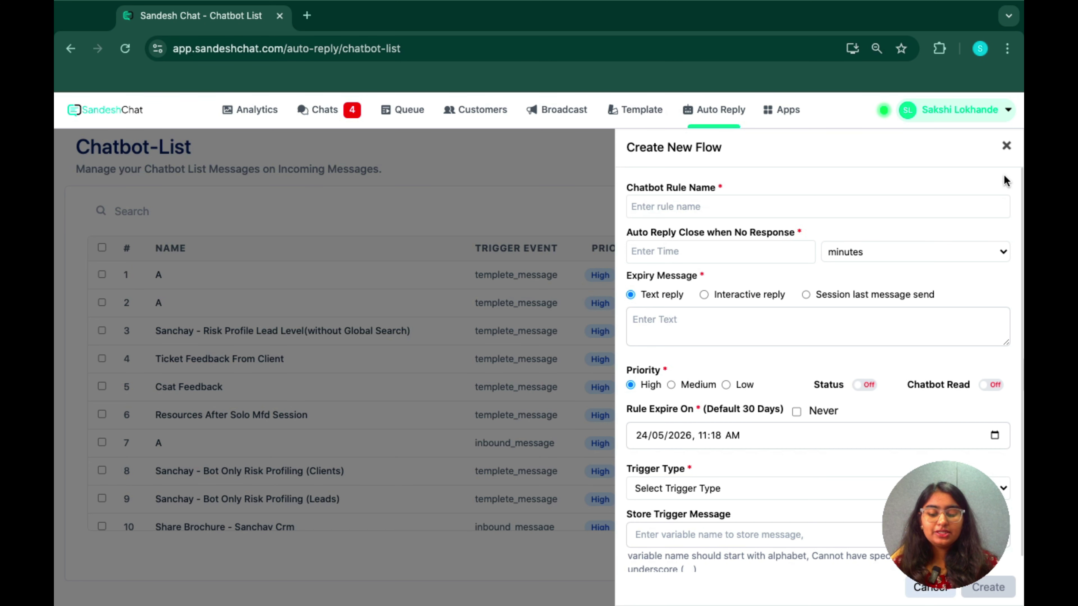
click(849, 208)
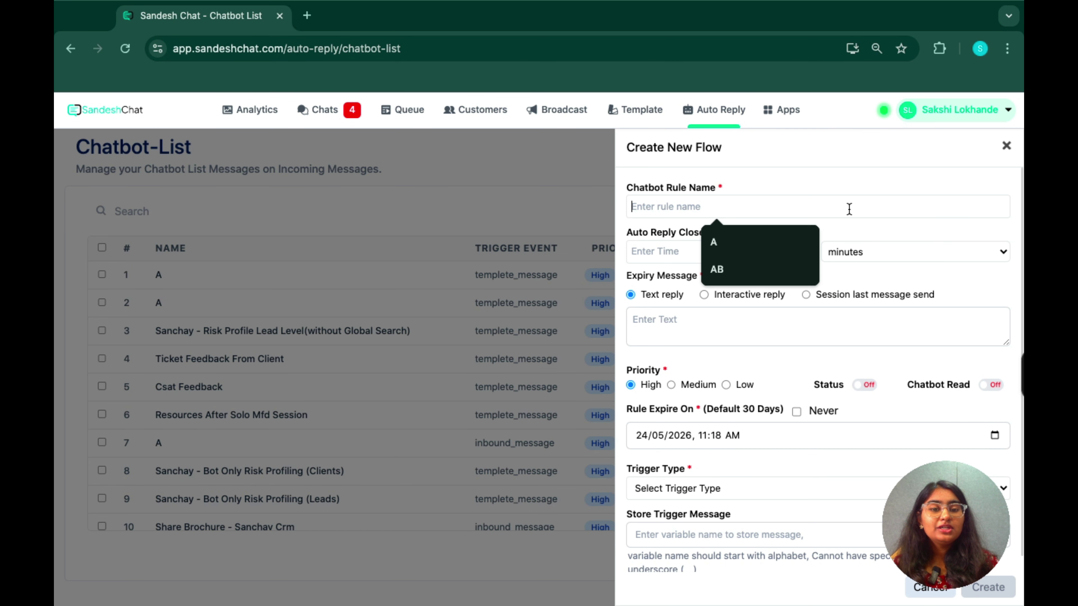
text(Webinar)
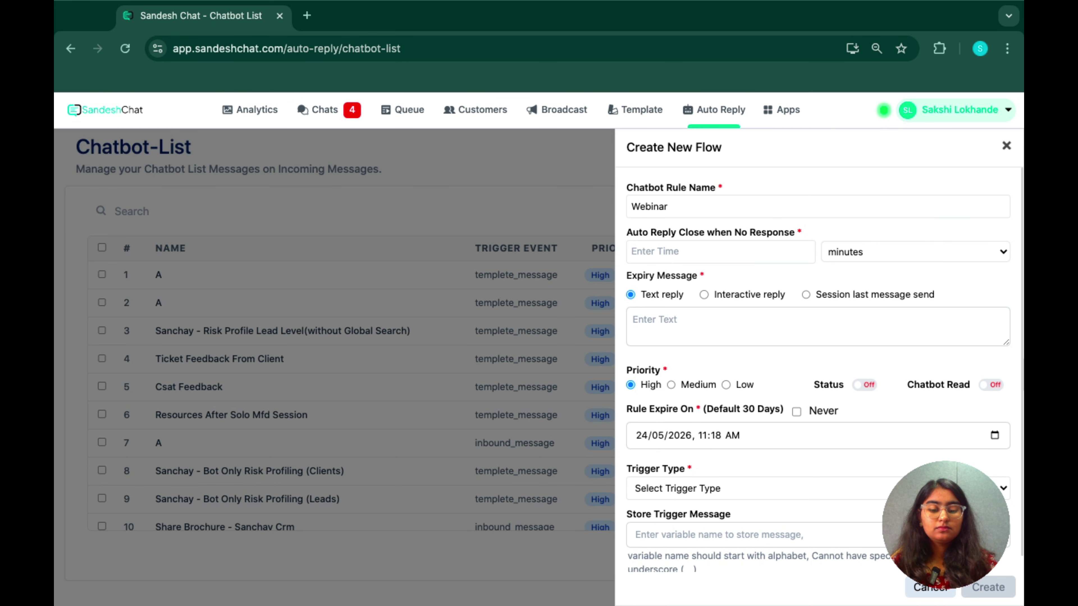
key(BackSpace)
text(_MFDs)
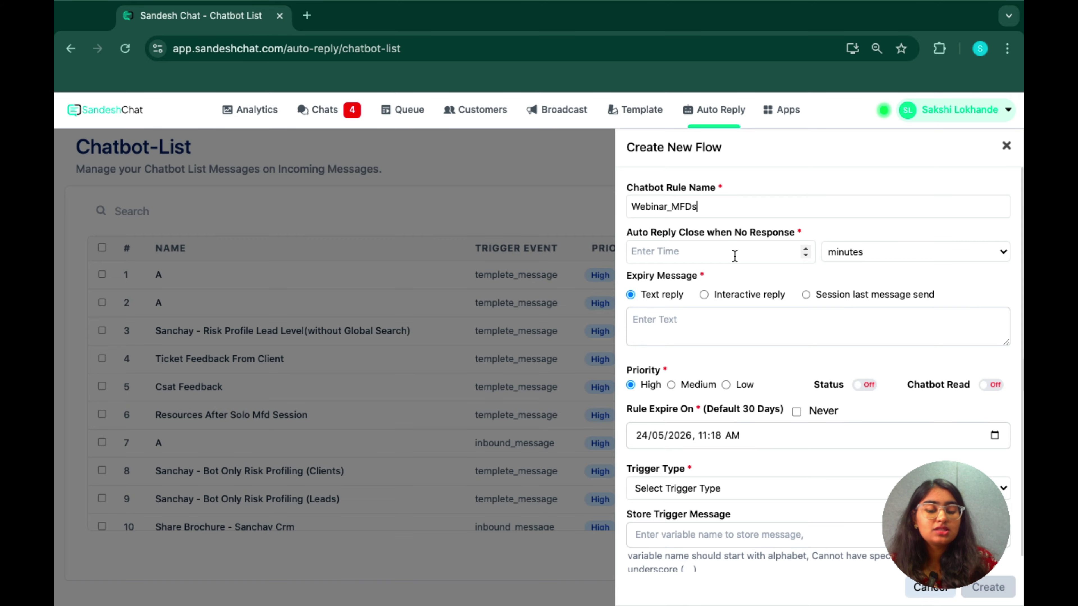
Step: Set the flow's auto reply to close after 2 hours without a response
click(734, 255)
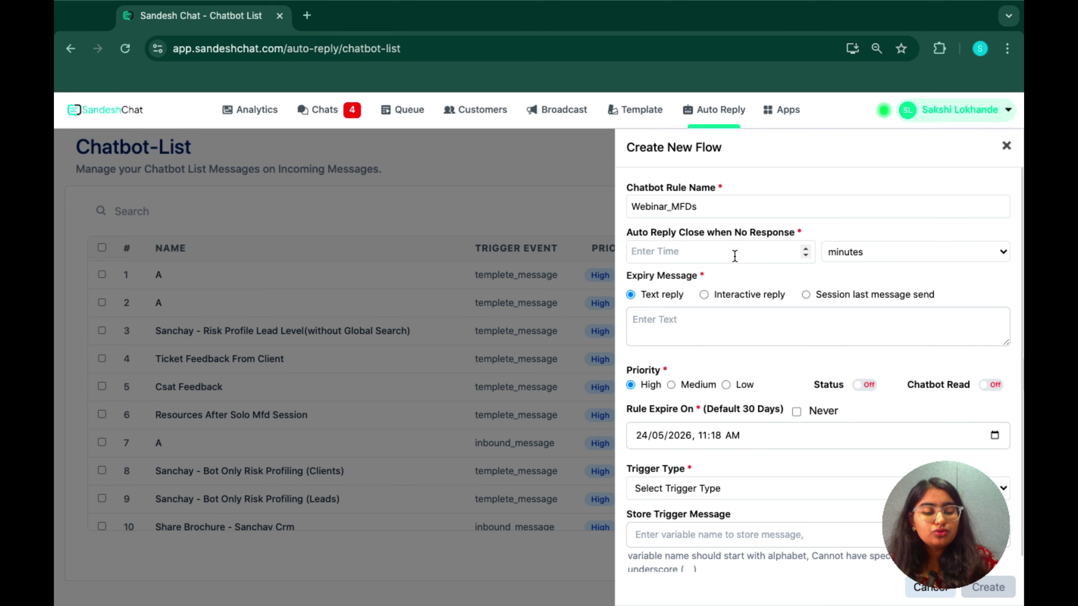
text(2)
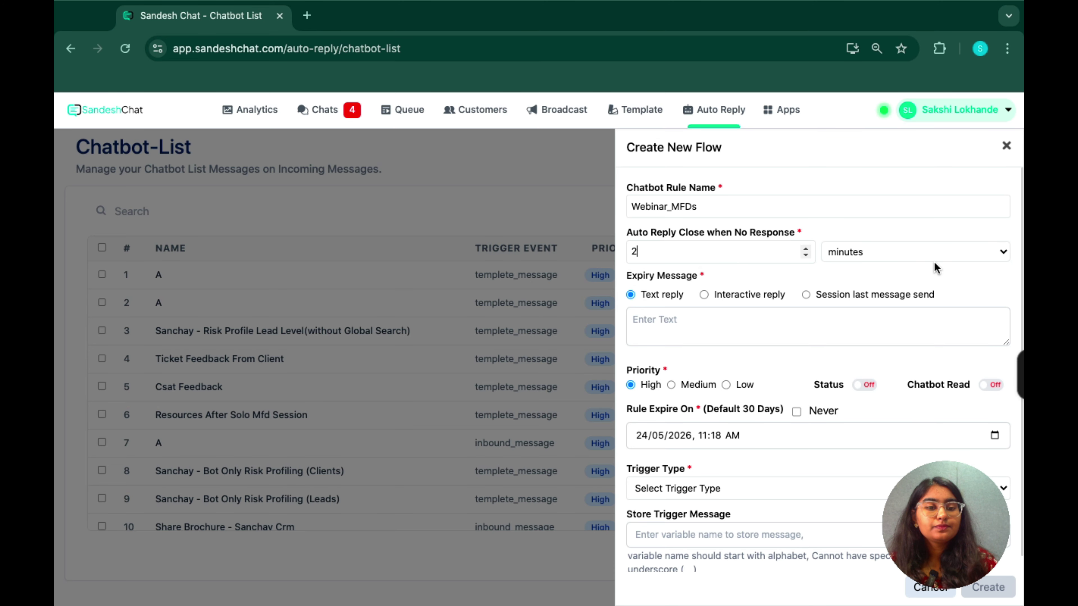
click(939, 251)
click(938, 240)
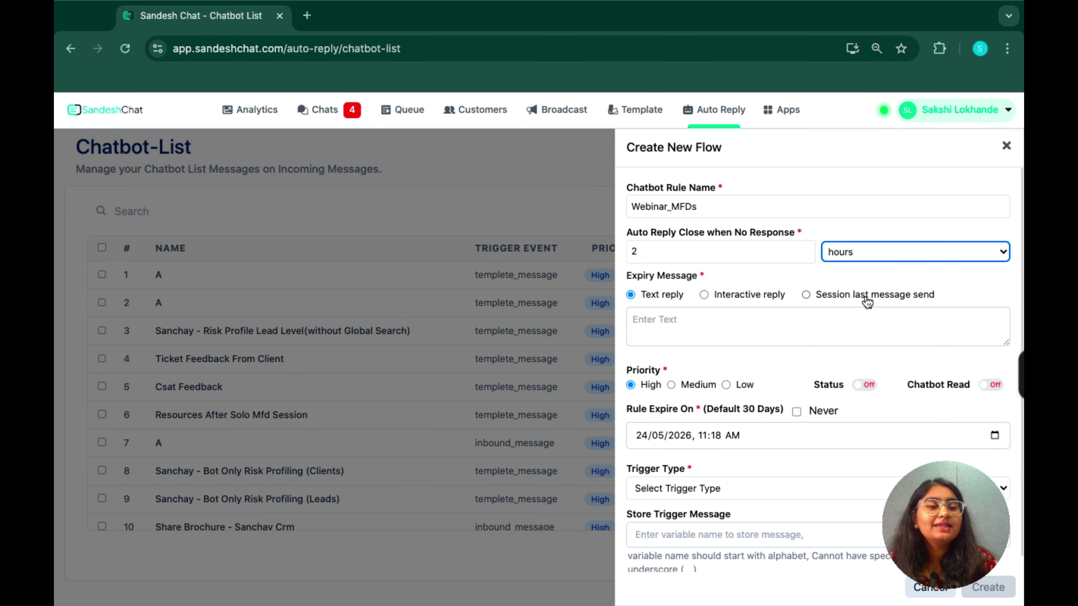
Step: Enter "Thank You." as the text-reply expiry message and switch the flow's status on
click(852, 325)
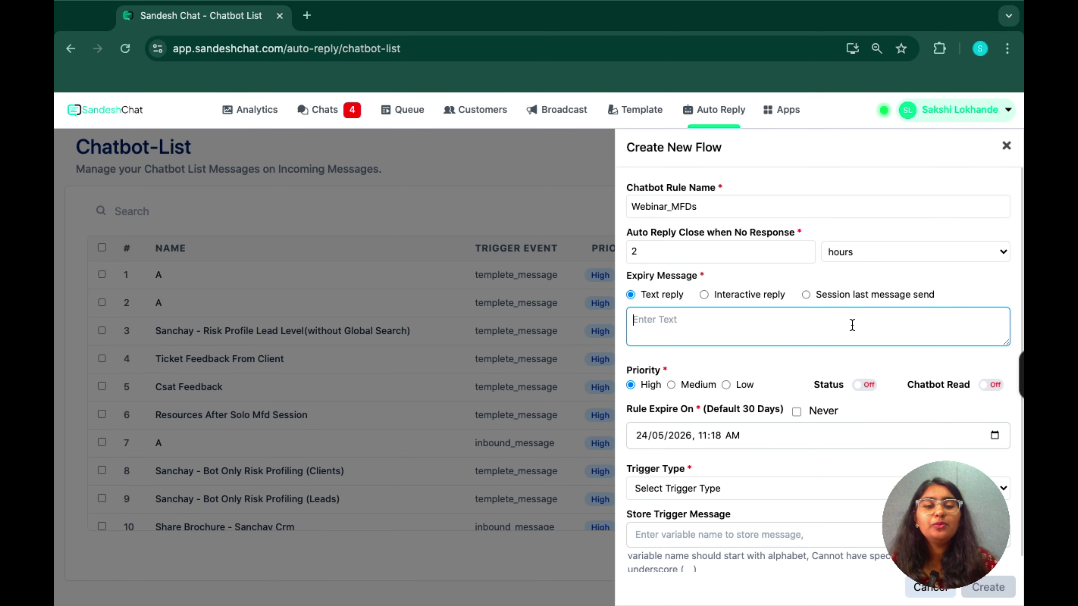
text(Thanbk)
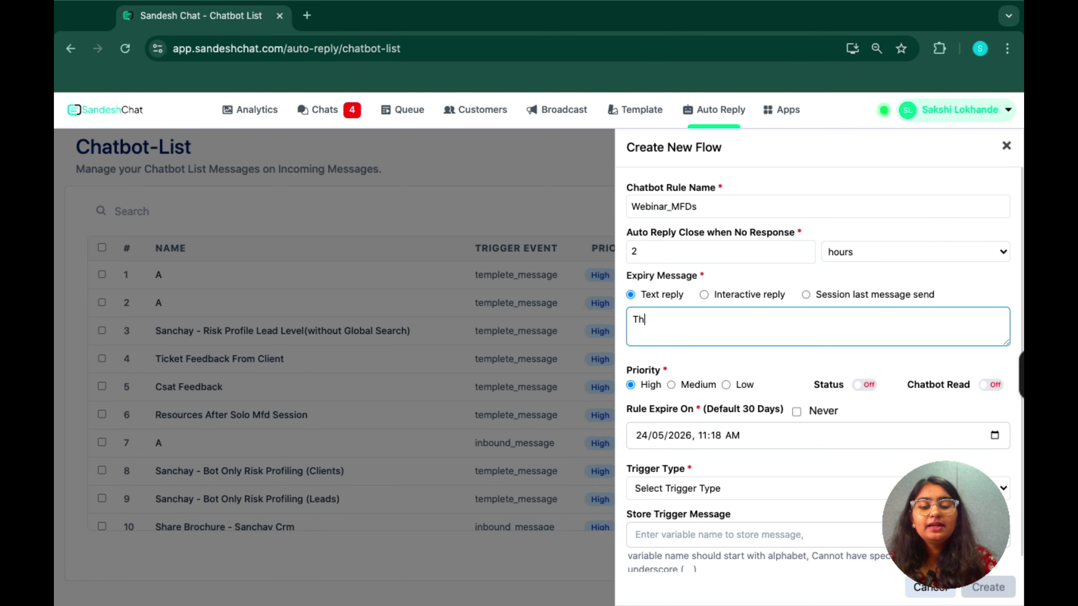
key(BackSpace)
key(BackSpace)
text(k You fo)
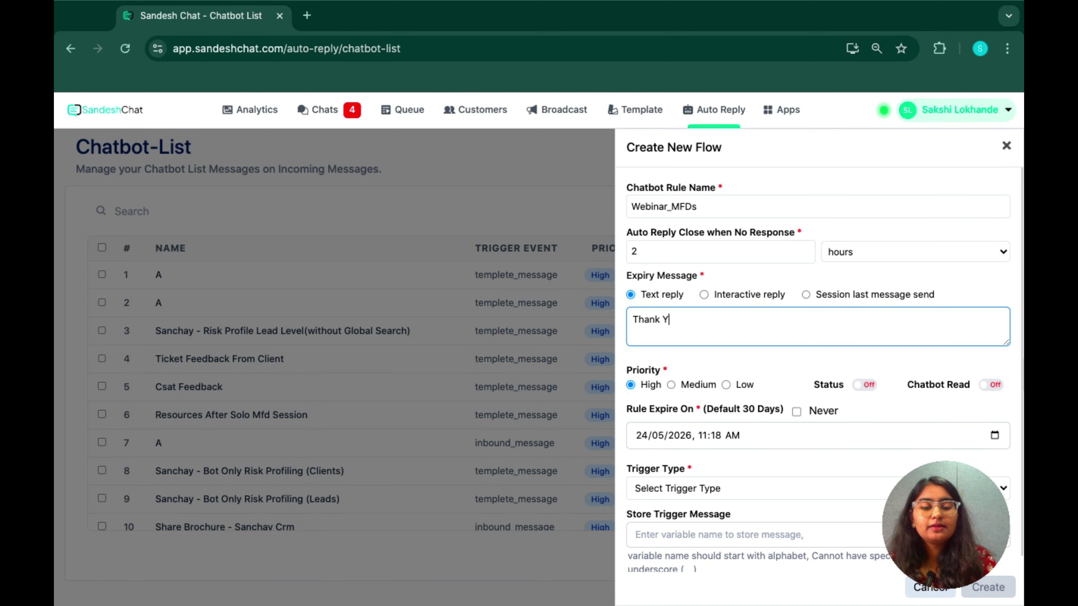
key(BackSpace)
key(BackSpace)
key(BackSpace)
scroll(739, 370, down, 1)
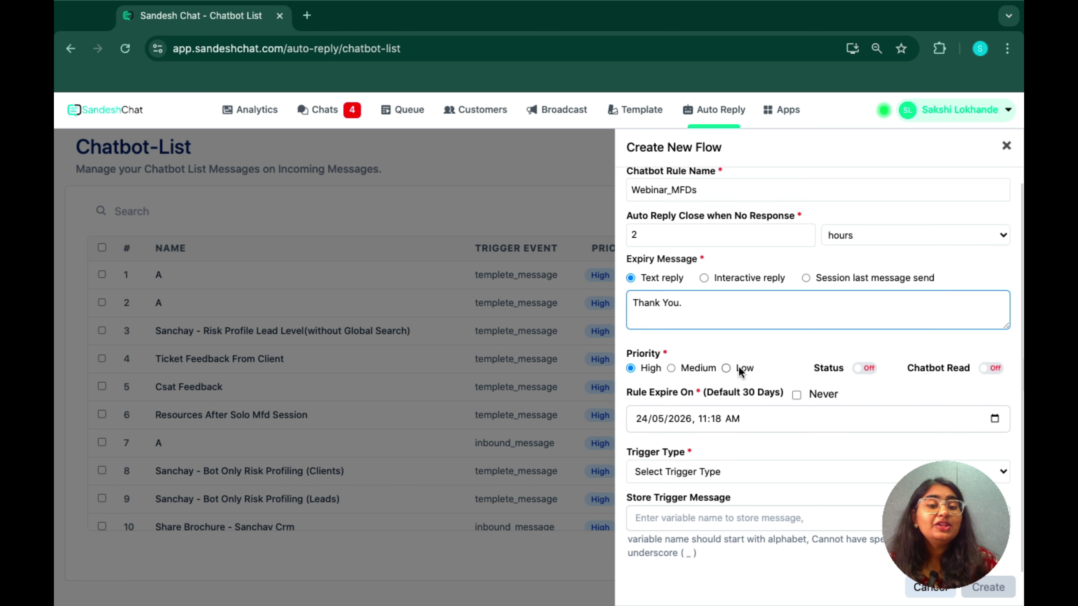
text(.)
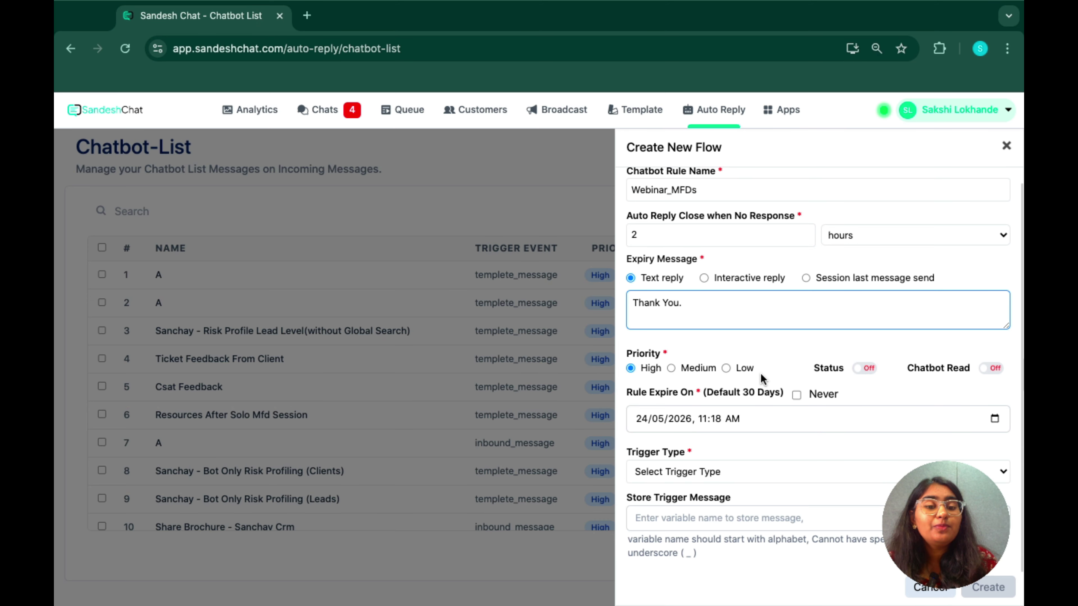
click(868, 370)
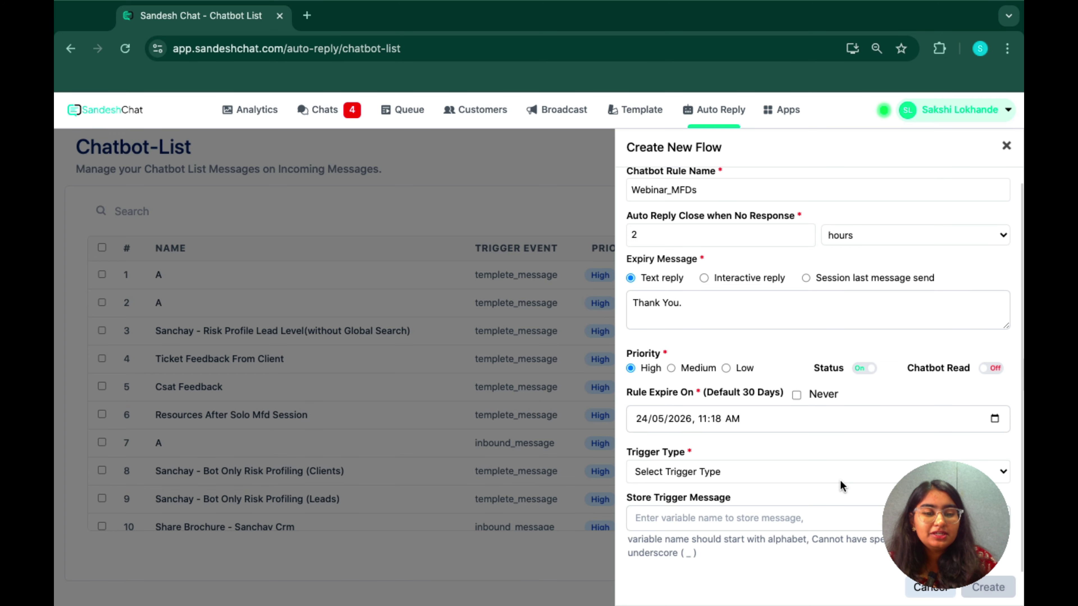
Step: Try a Text Reply trigger with the rule condition Message Type equals Text
click(752, 471)
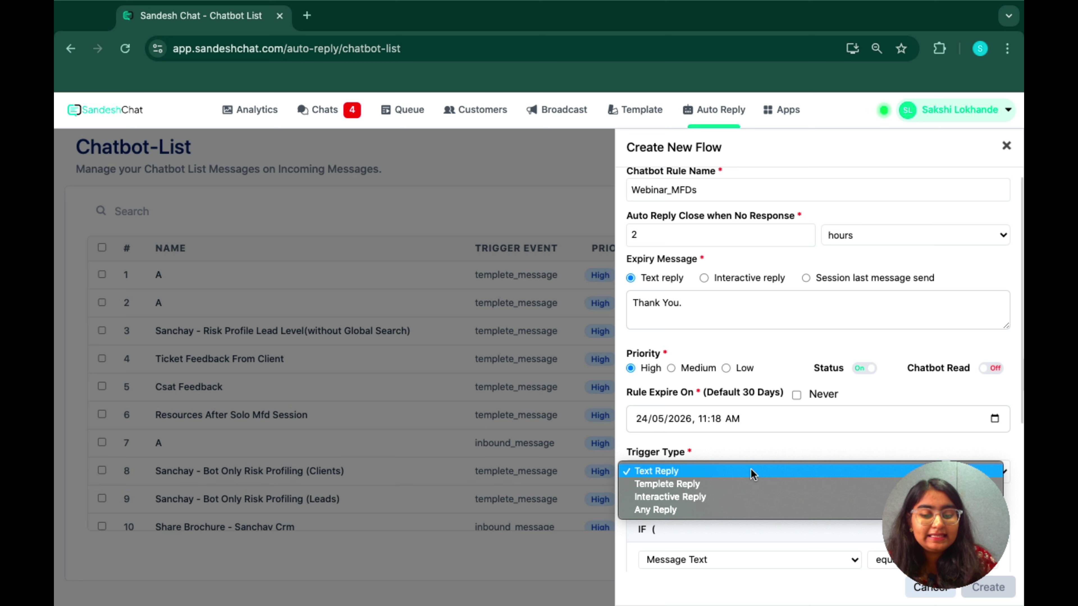
click(835, 446)
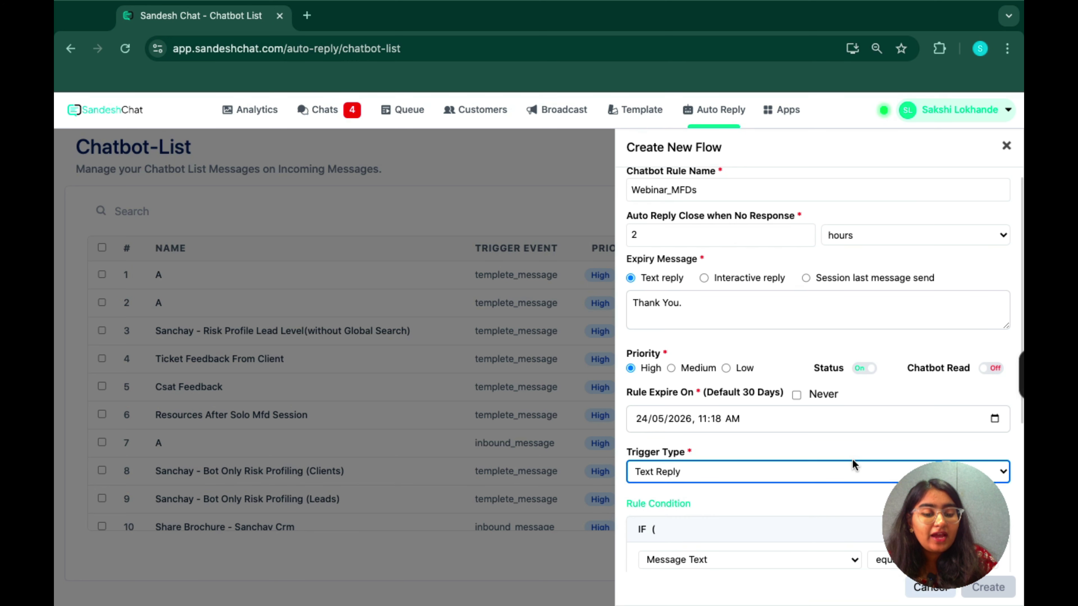
scroll(827, 513, down, 5)
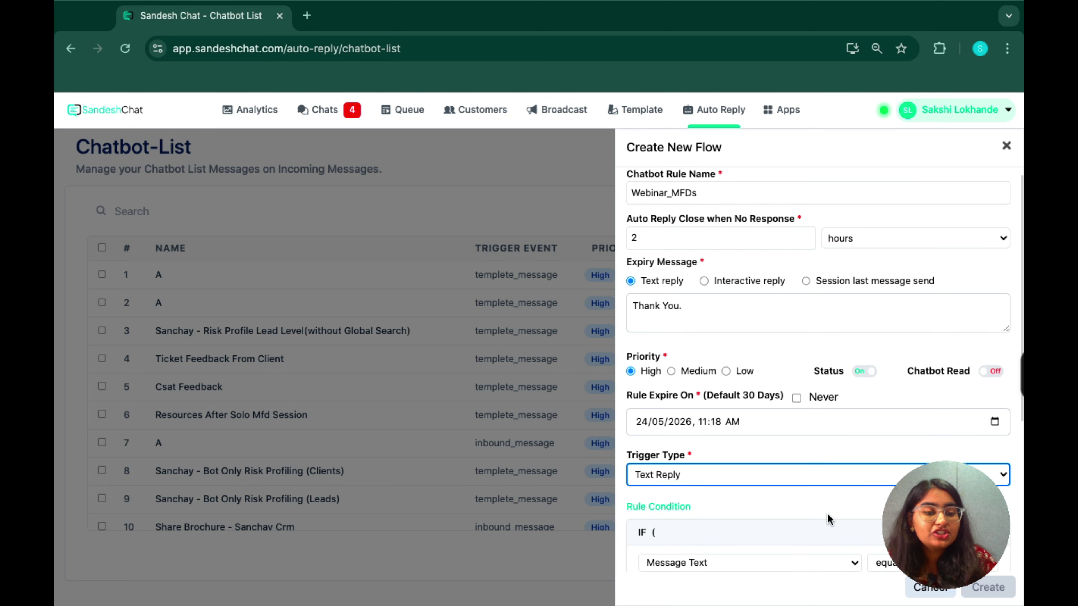
scroll(828, 514, down, 1)
click(789, 318)
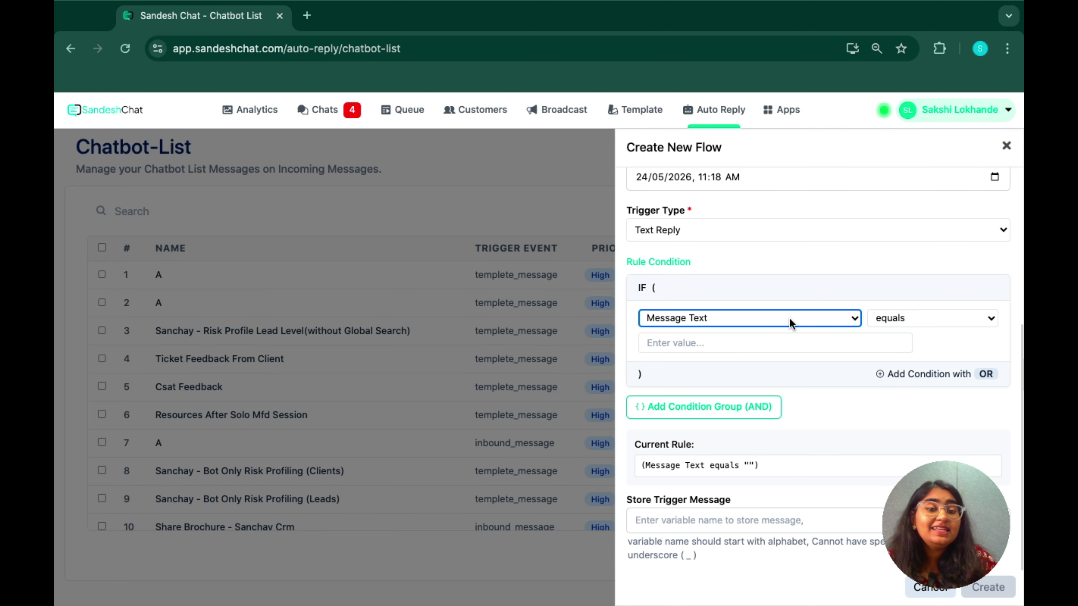
click(789, 317)
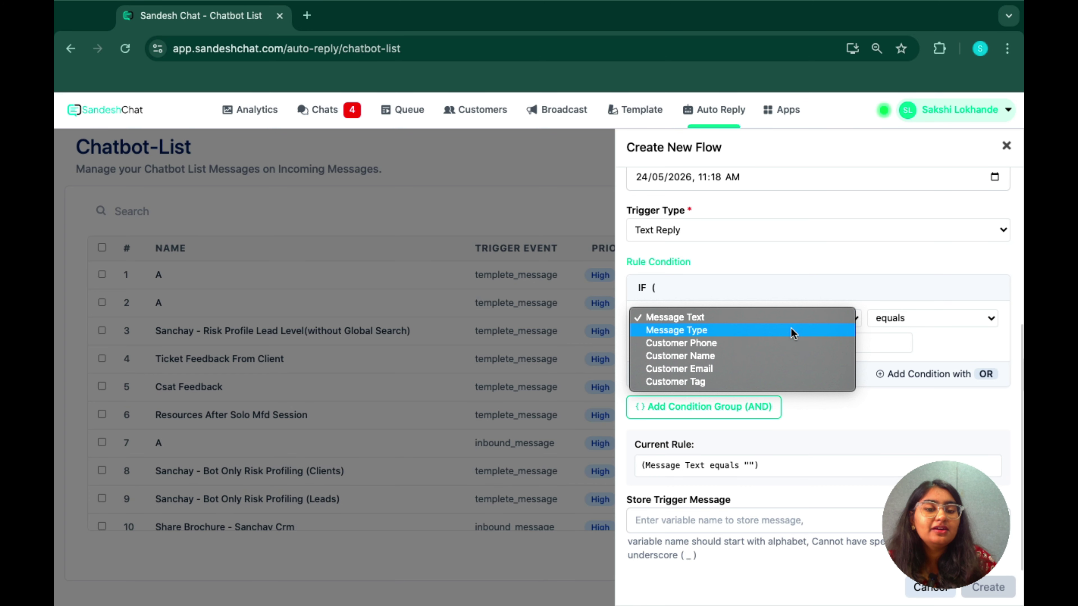
click(791, 333)
click(865, 334)
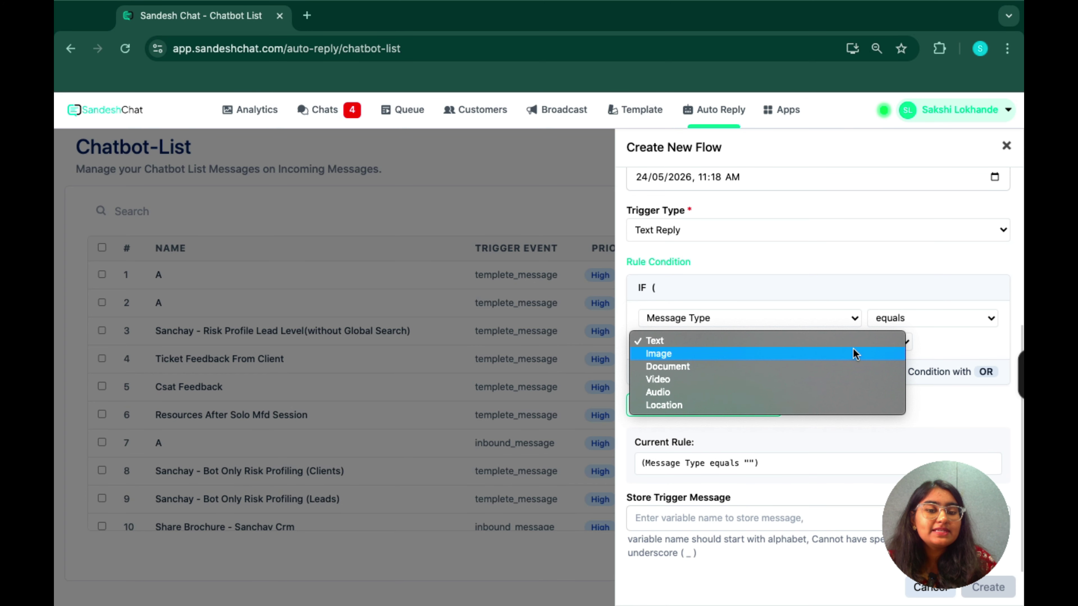
click(855, 340)
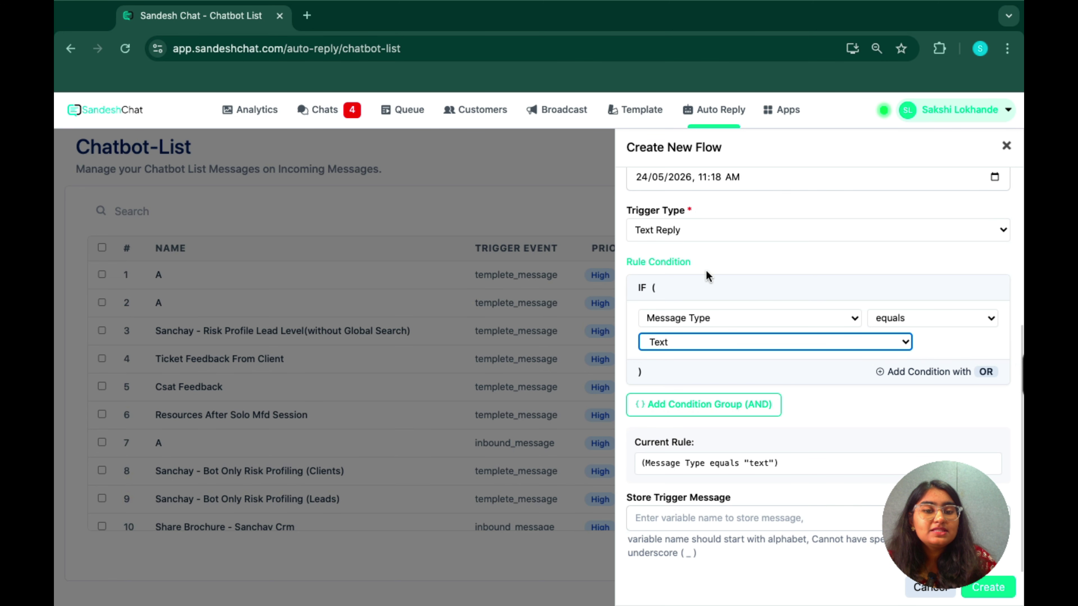
Step: Set the trigger type to Templete Reply with the solo_mfds_webinar template and create the flow
click(702, 236)
click(702, 245)
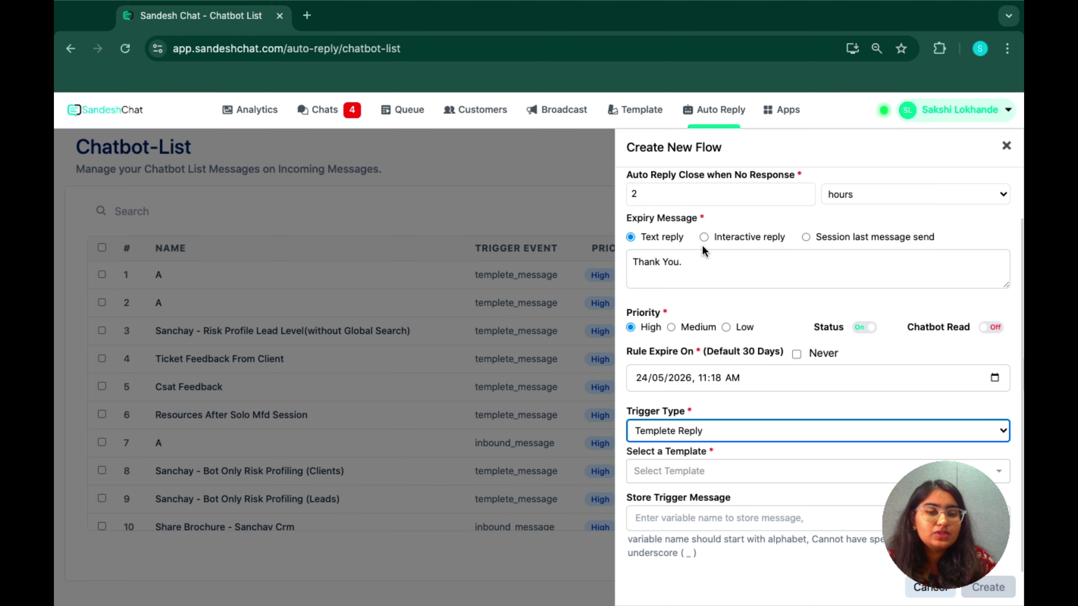
click(775, 473)
text(we)
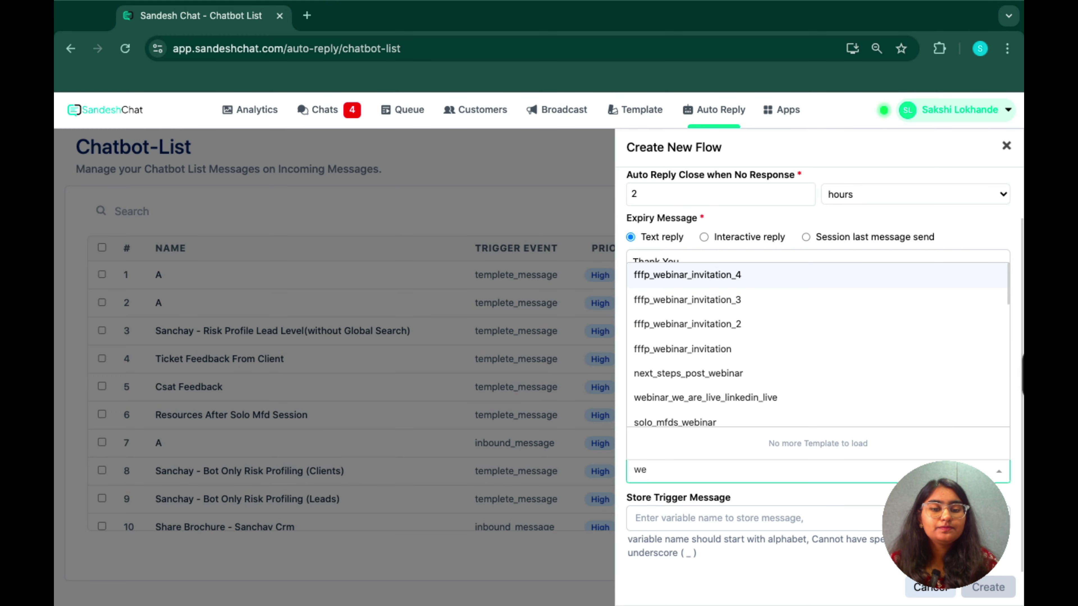
click(760, 423)
click(997, 590)
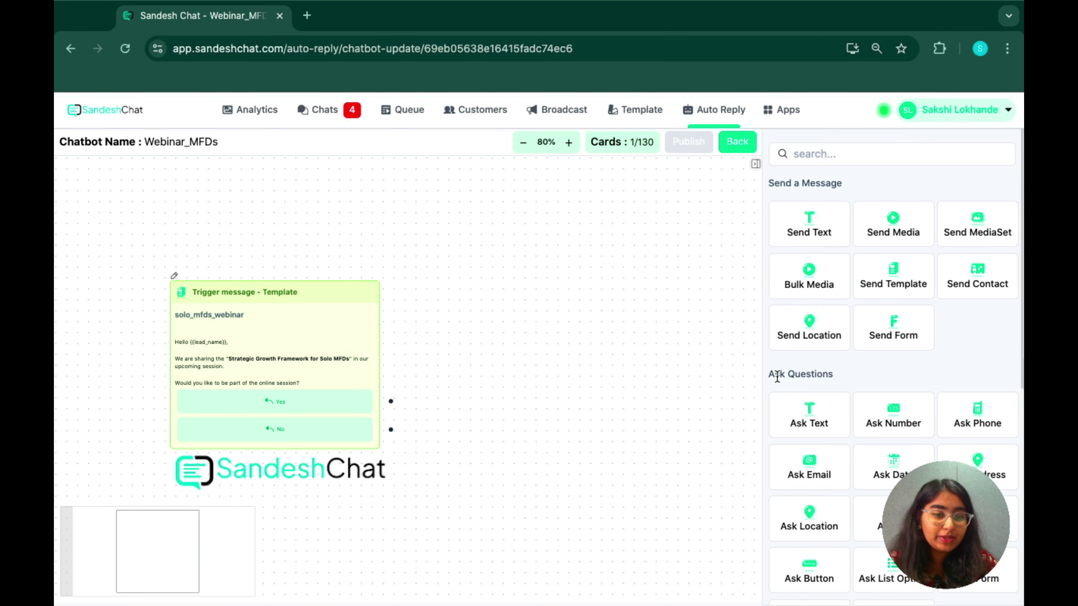
click(806, 229)
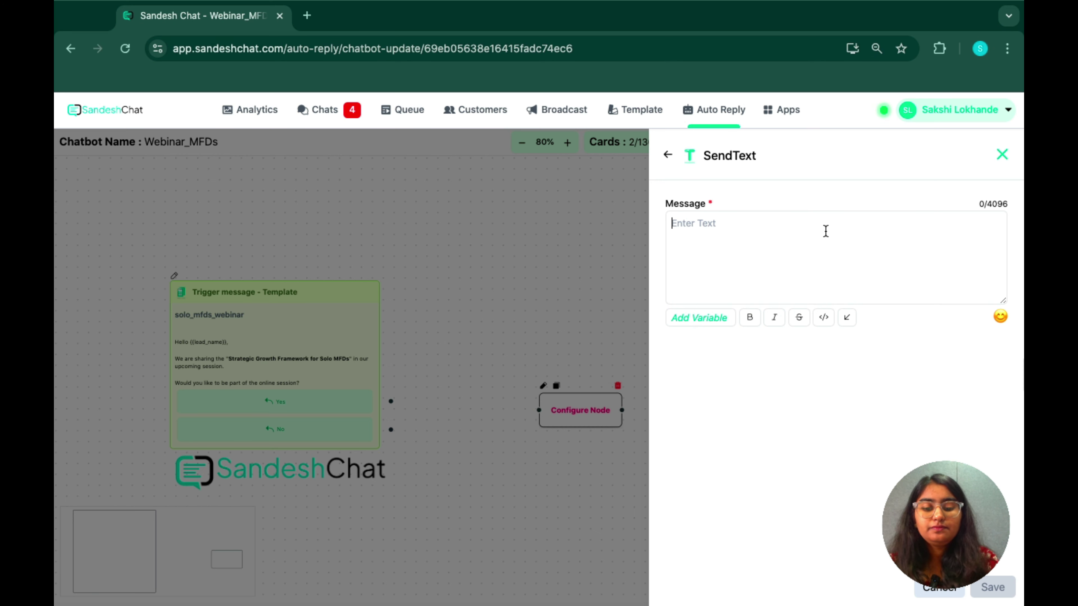
text(Thank you for showin)
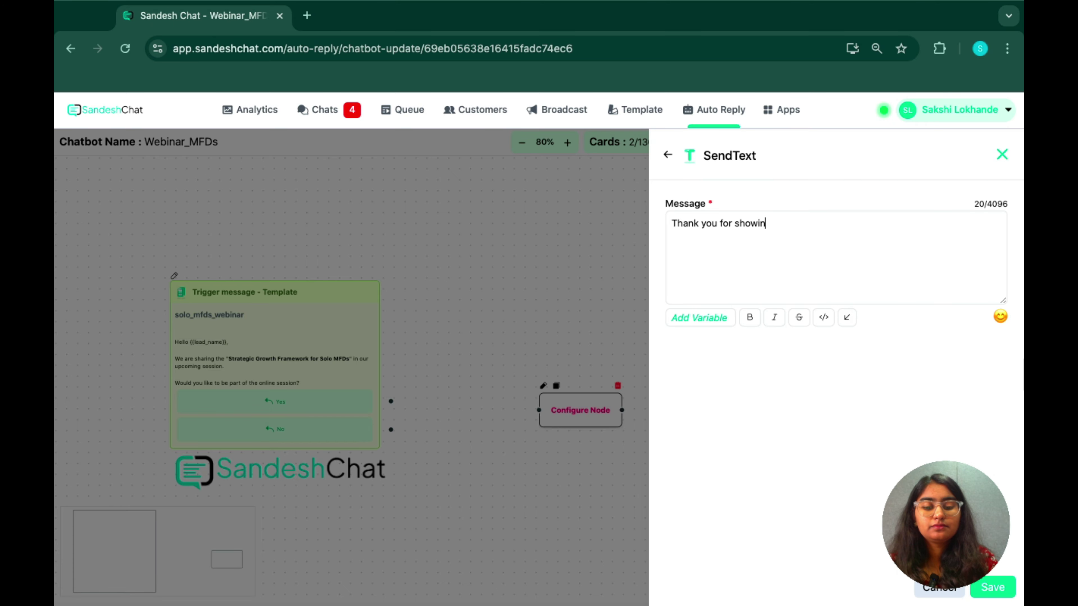
text(g interest.  )
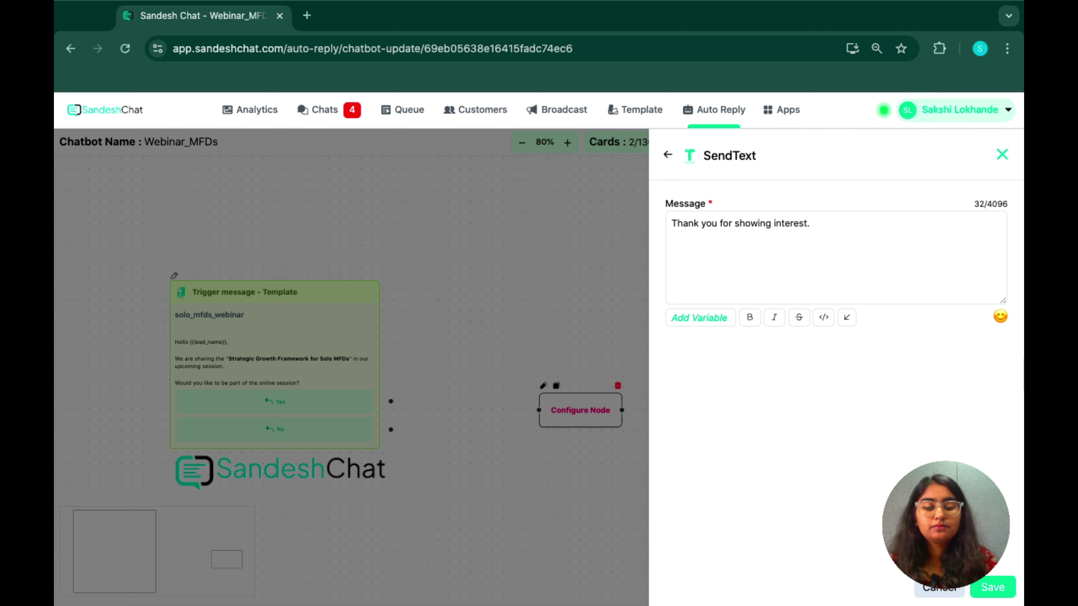
text(Here's )
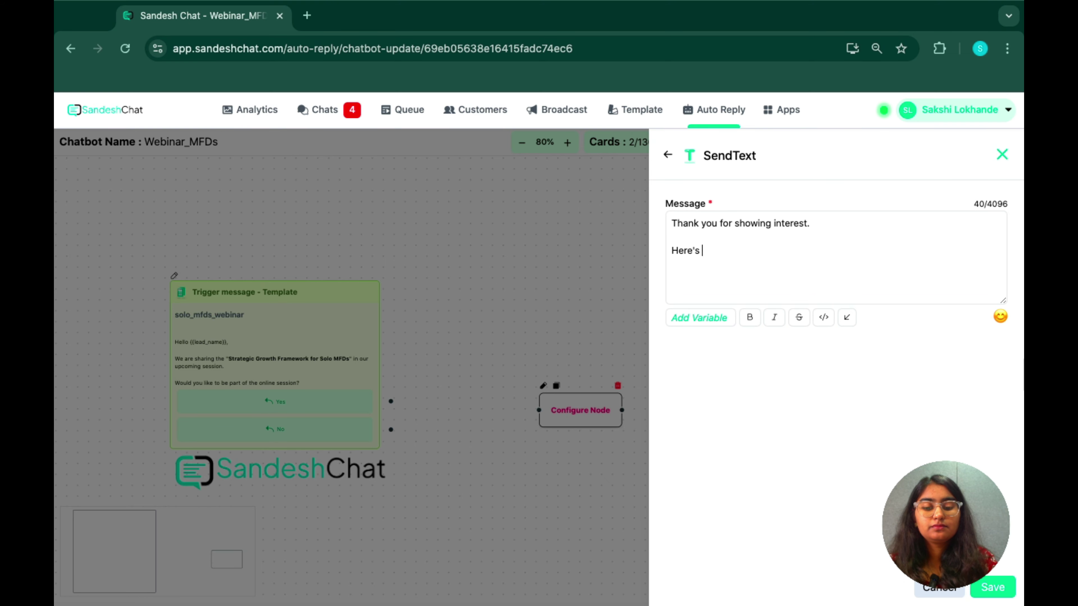
text(the registration link:)
key(Return)
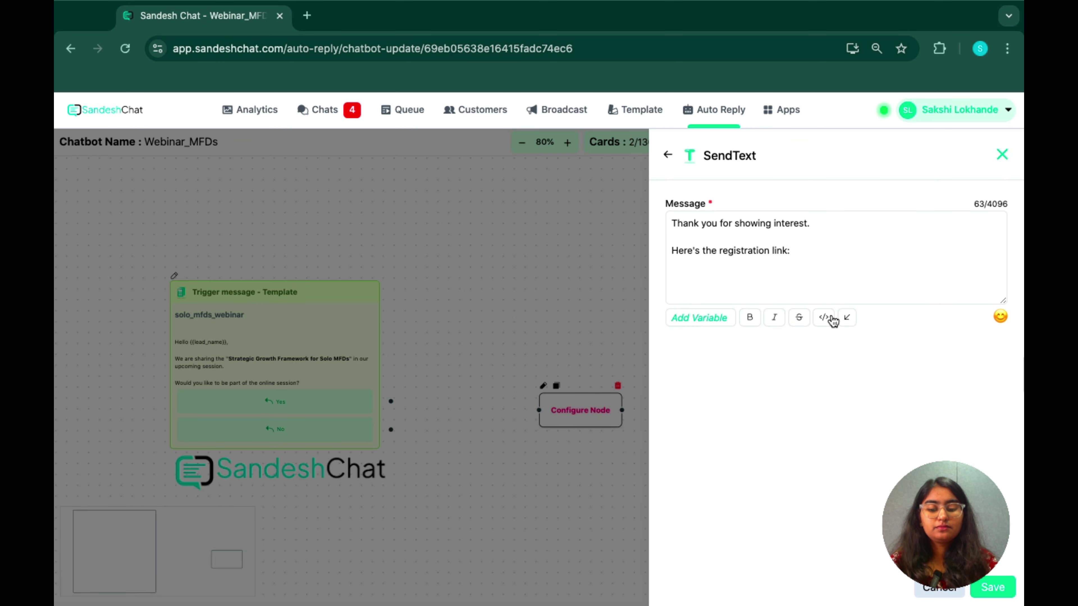
text(https://sanchaycrm.com/portfolio-review-webinar/)
click(992, 587)
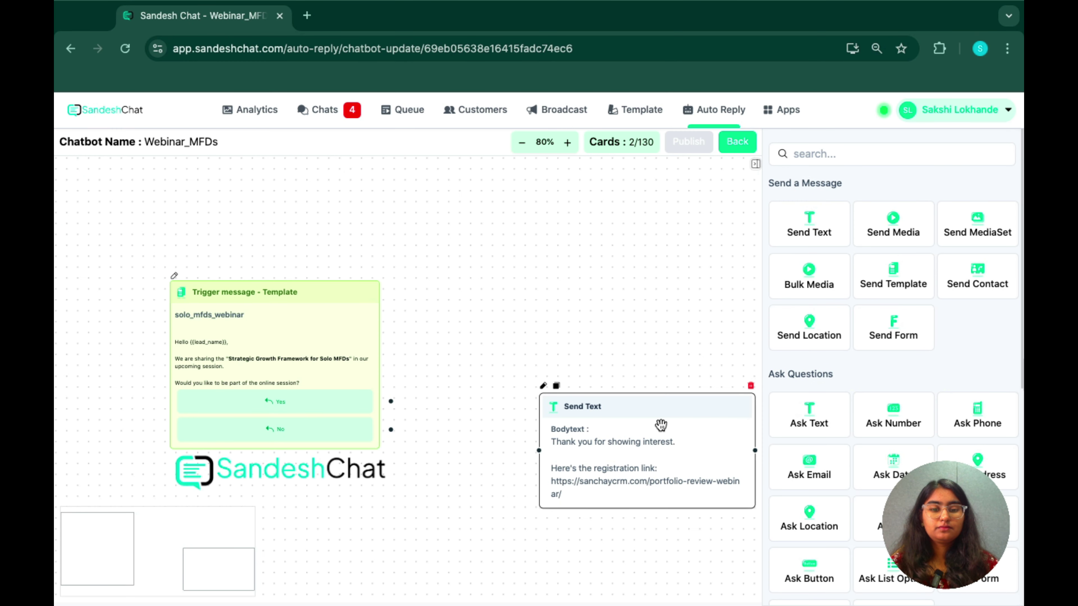
Step: Move the Send Text card close beside the trigger card, then duplicate it and place the copy directly below the original
drag(659, 423, 539, 269)
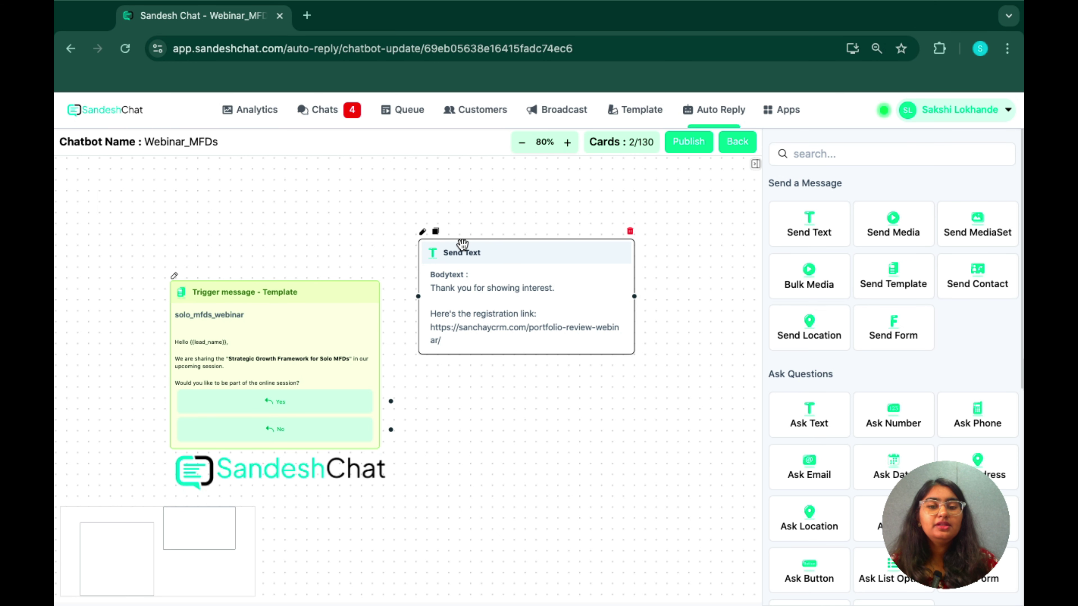
click(436, 232)
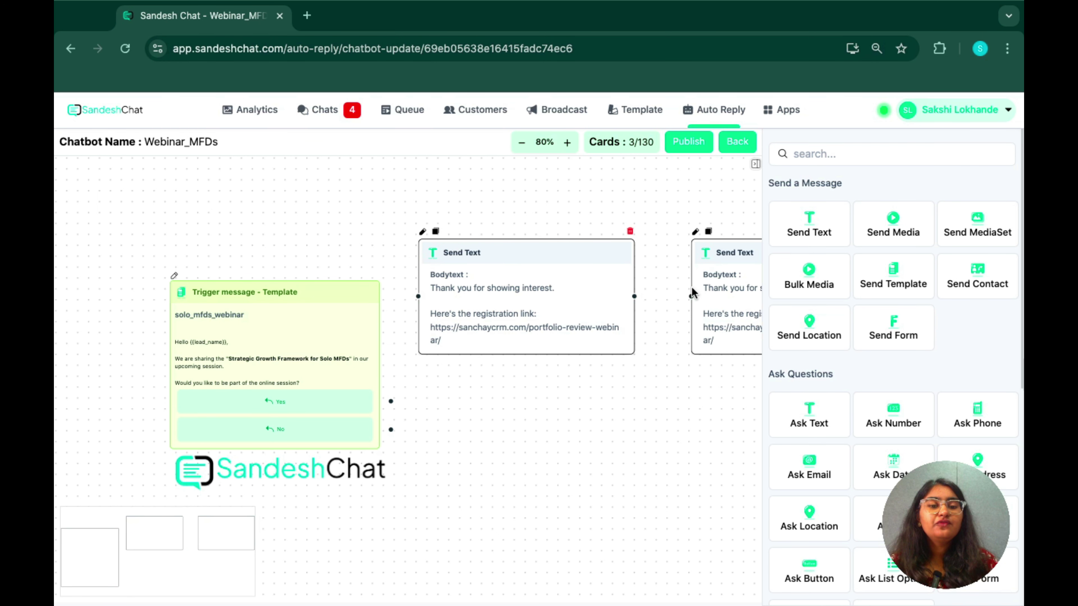
mouse_move(714, 296)
mouse_down()
mouse_move(462, 497)
mouse_move(439, 440)
mouse_up()
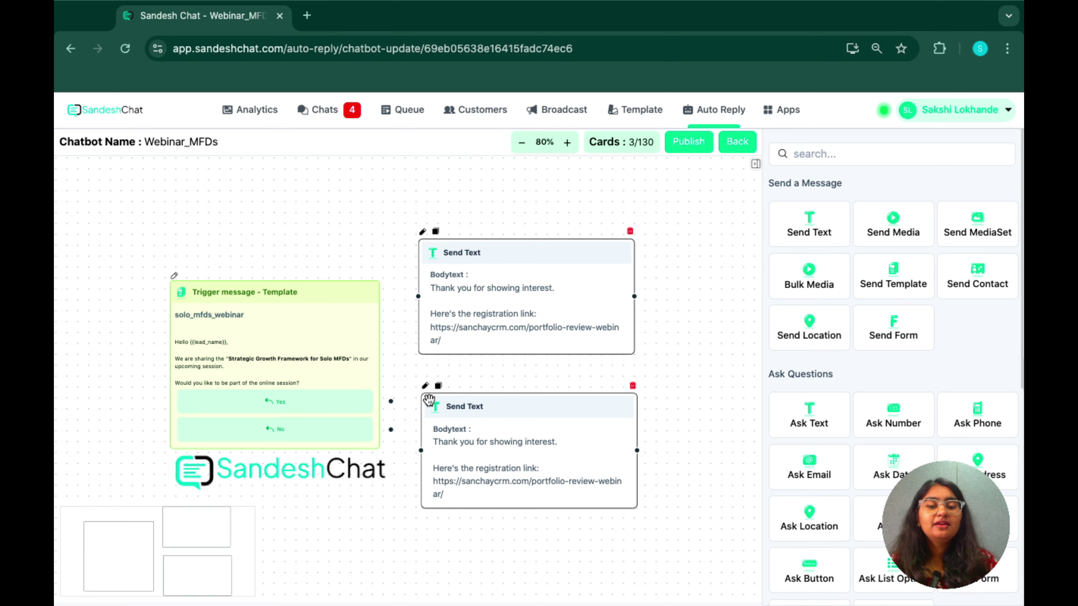
Step: Replace the duplicated Send Text card's message with "Thank you for letting us know." and save the card
click(426, 386)
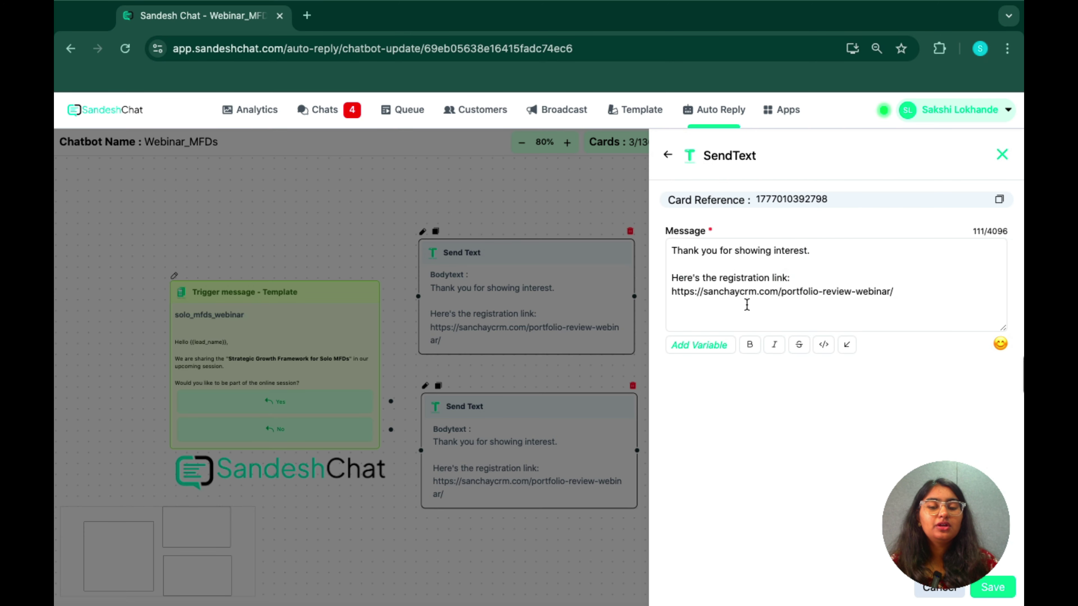
drag(922, 291, 656, 250)
text(Thank yo)
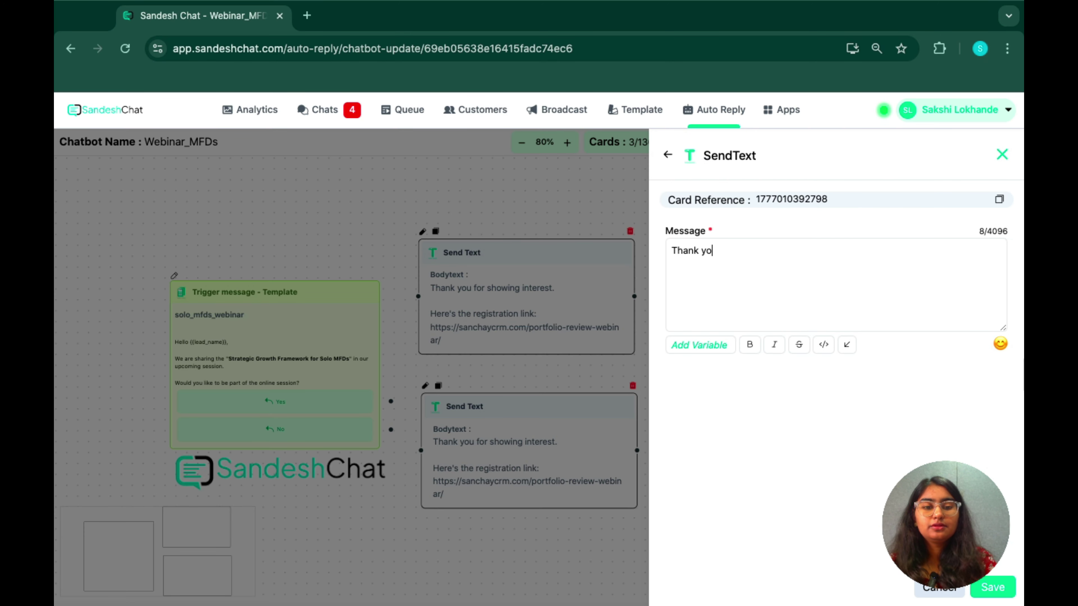
text(u for letting us kn)
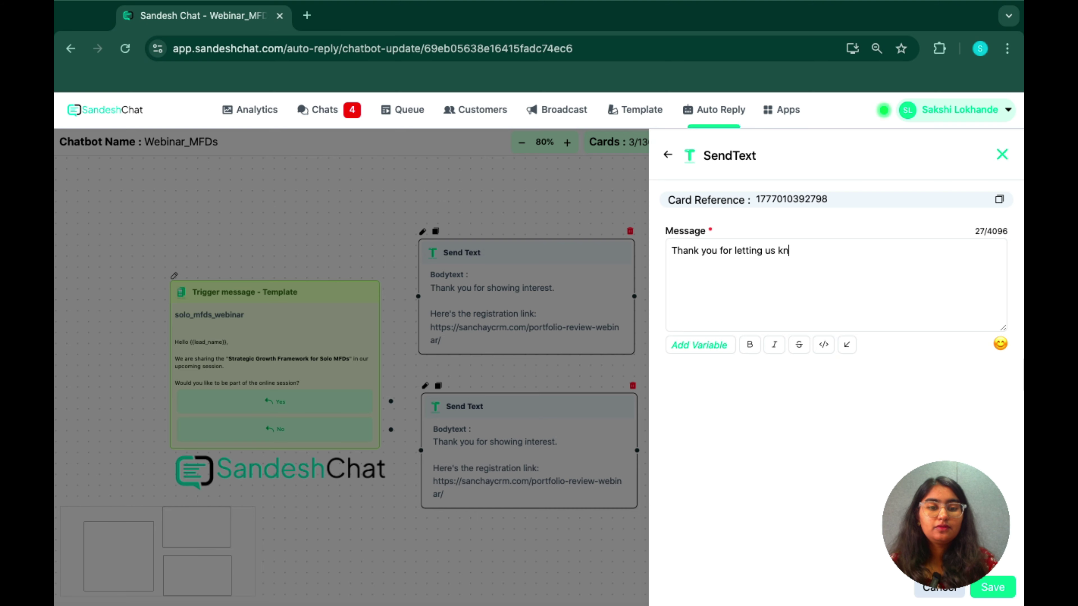
text(ow.)
key(Return)
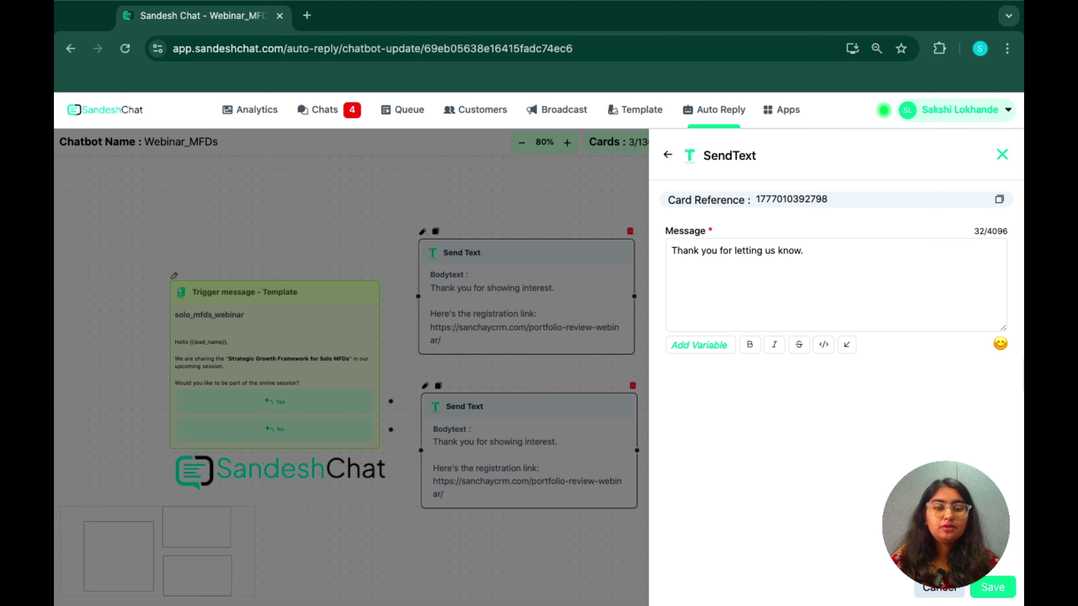
click(993, 587)
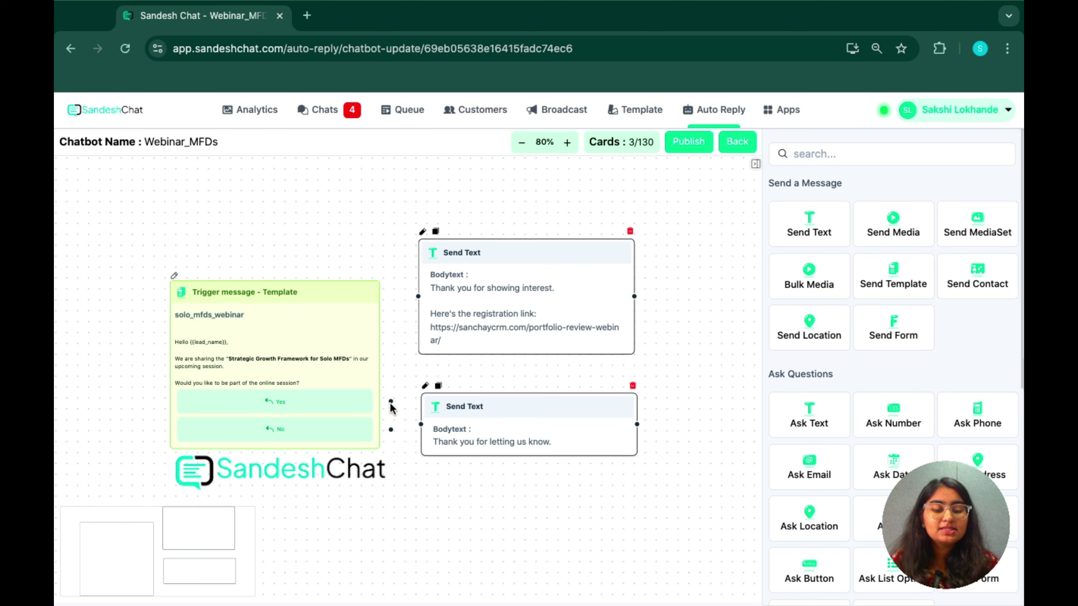
Step: Connect the trigger's Yes button to the registration link card and its No button to the "Thank you for letting us know." card
drag(391, 402, 418, 297)
drag(391, 429, 421, 425)
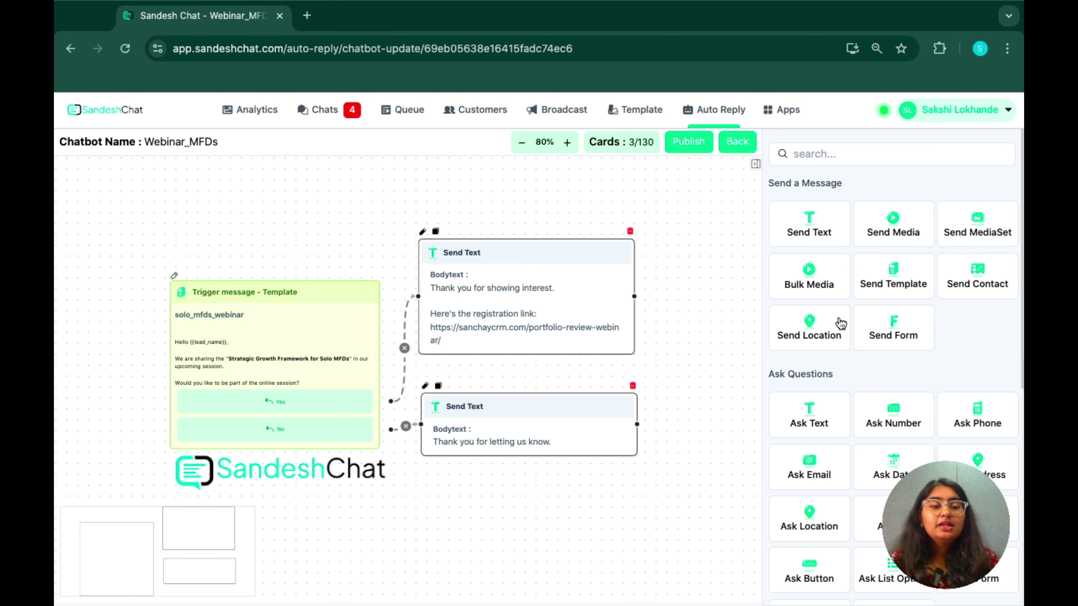
Step: Publish the Webinar_MFDs chatbot flow and return to the chatbot list
scroll(980, 356, down, 2)
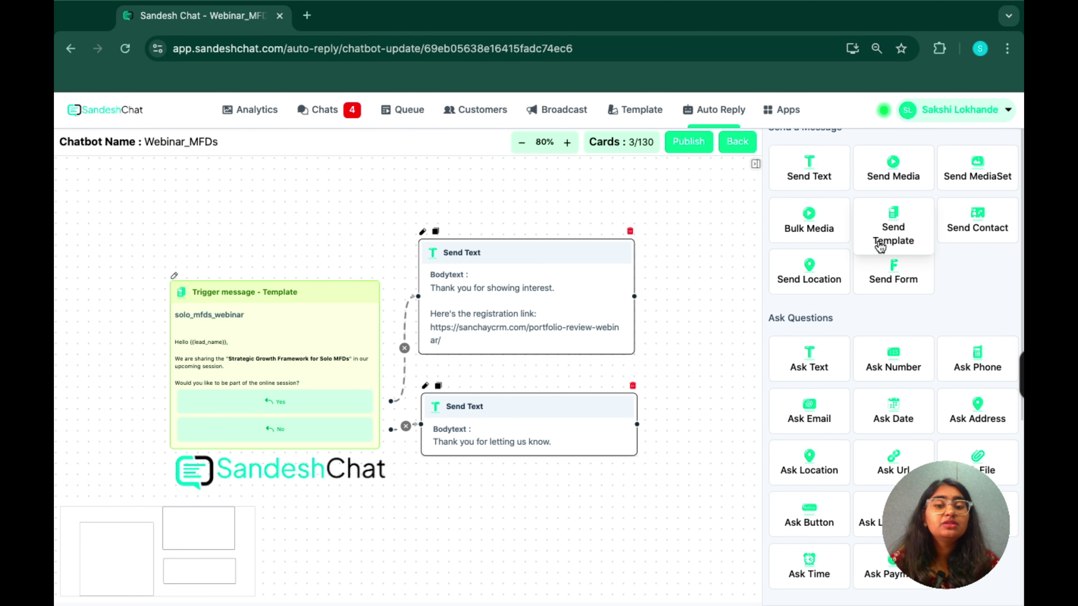
scroll(879, 249, down, 2)
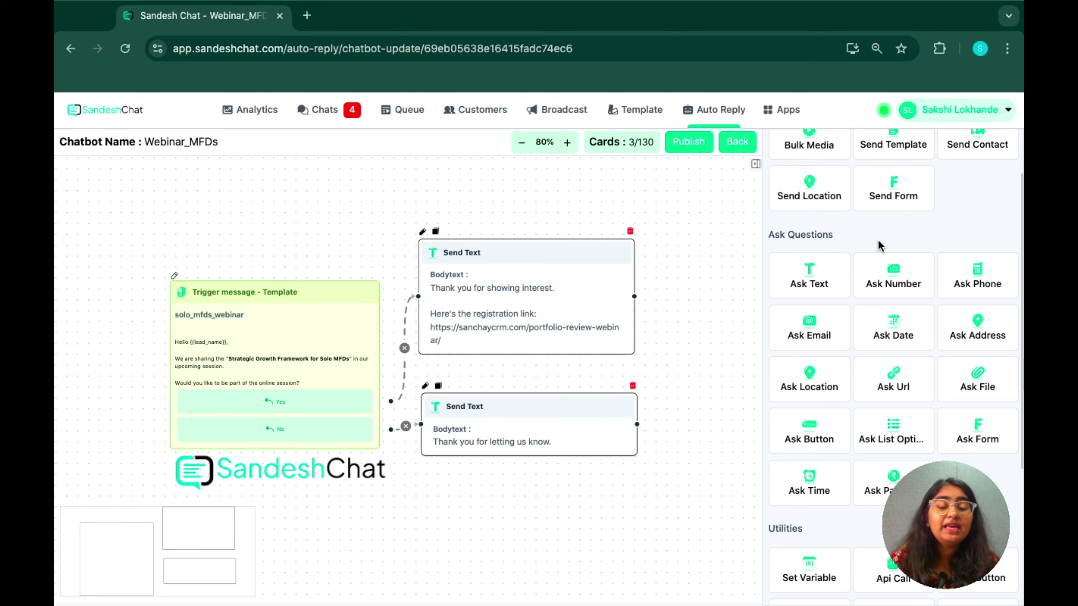
scroll(877, 239, down, 2)
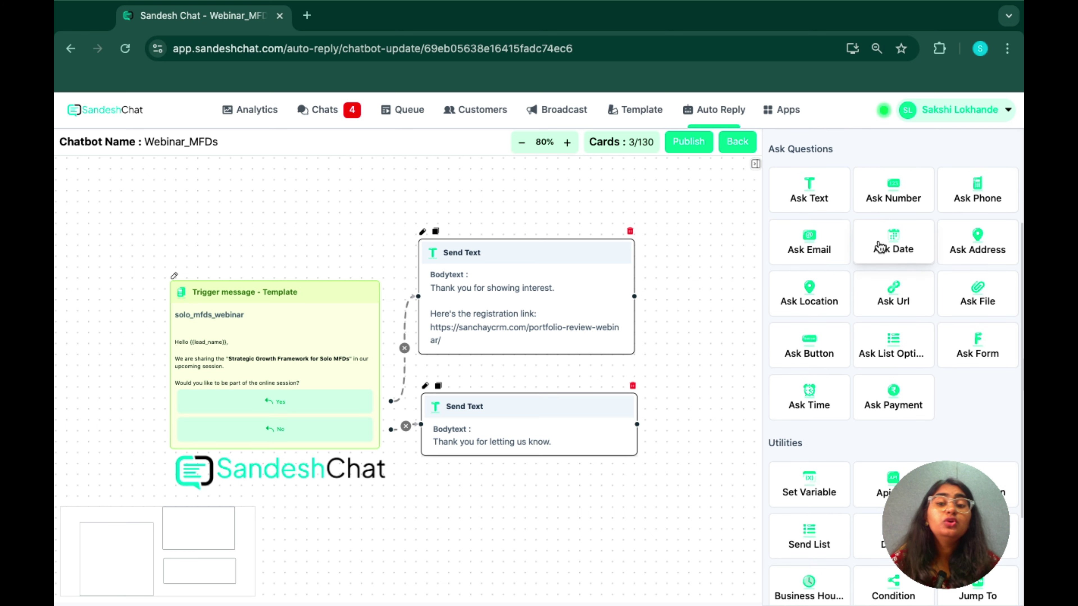
scroll(878, 246, down, 3)
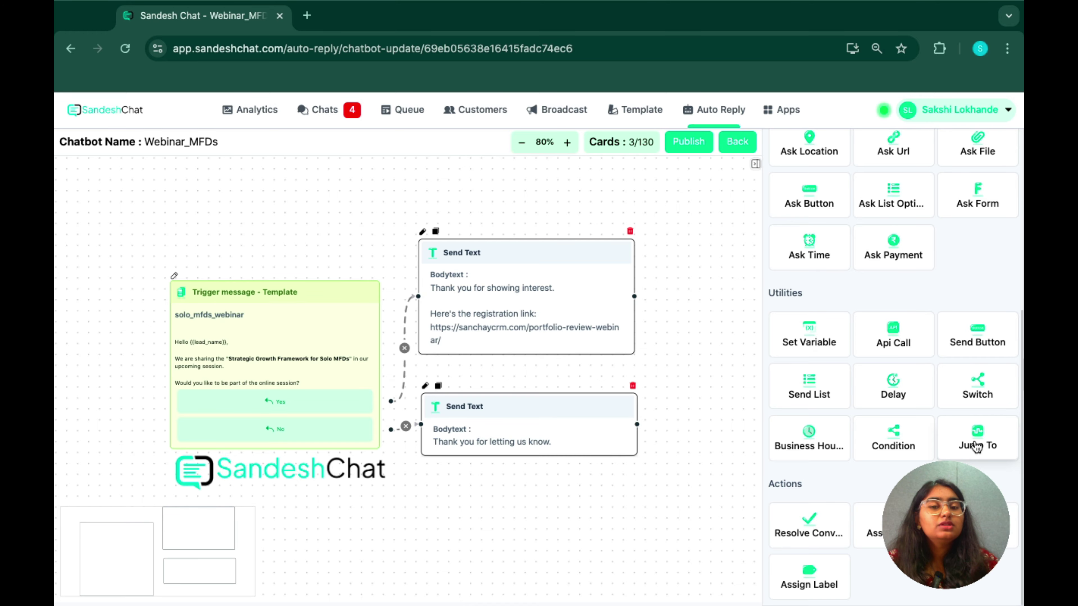
scroll(747, 317, down, 1)
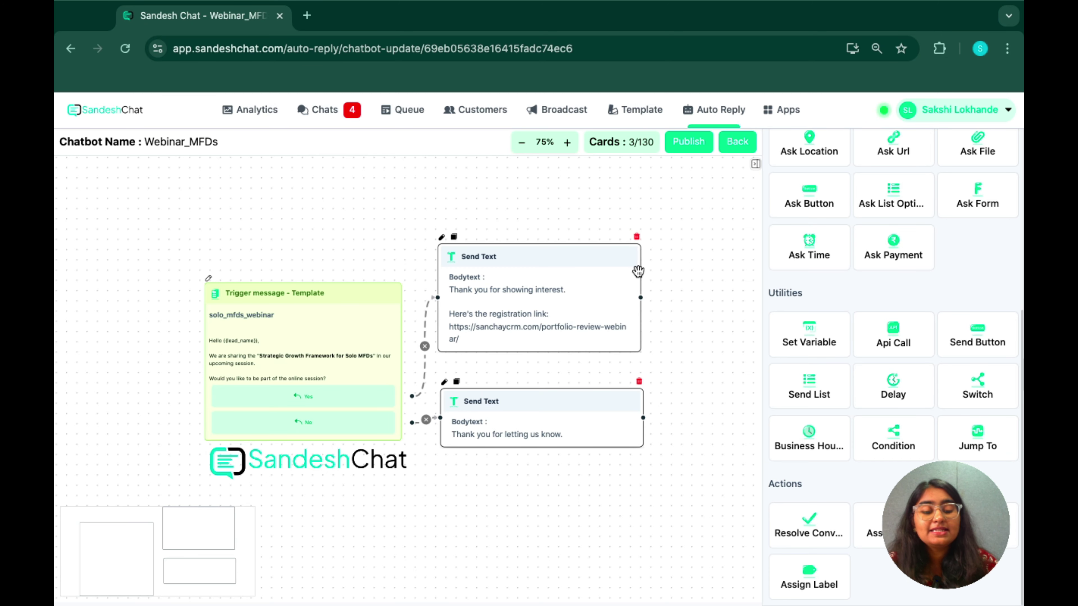
click(682, 142)
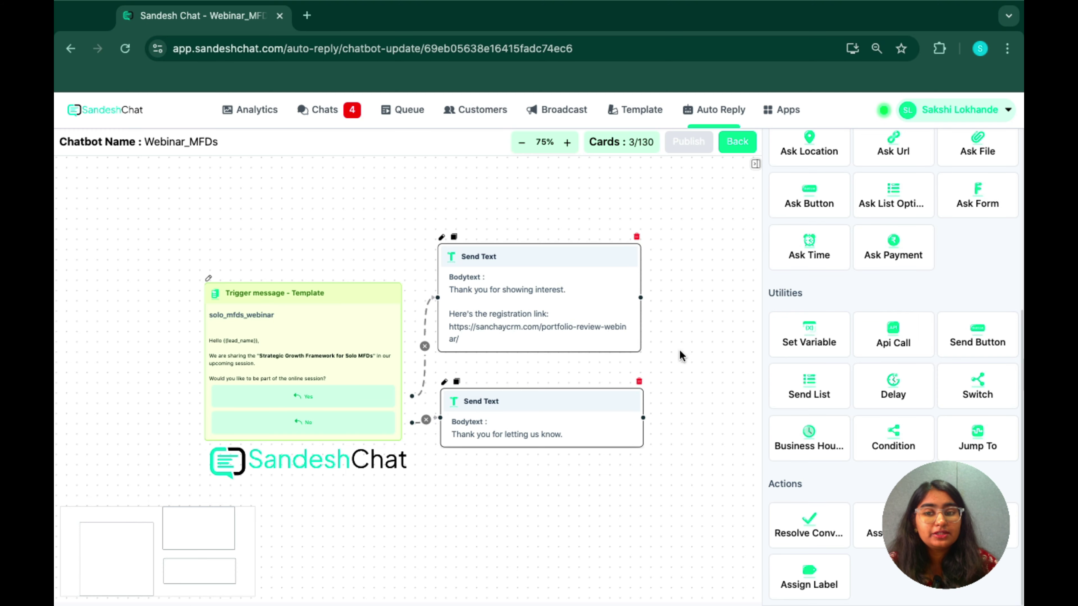
click(738, 143)
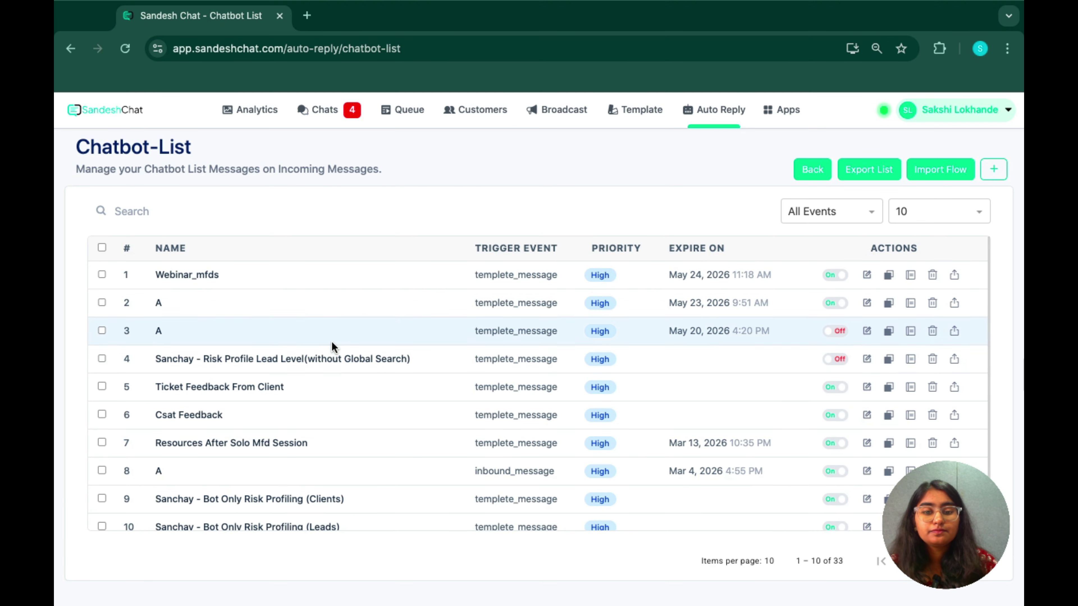
Step: Open the Resources After Solo Mfd Session flow and examine its branches from the template trigger through the tag, recording, document and special offer cards
click(868, 443)
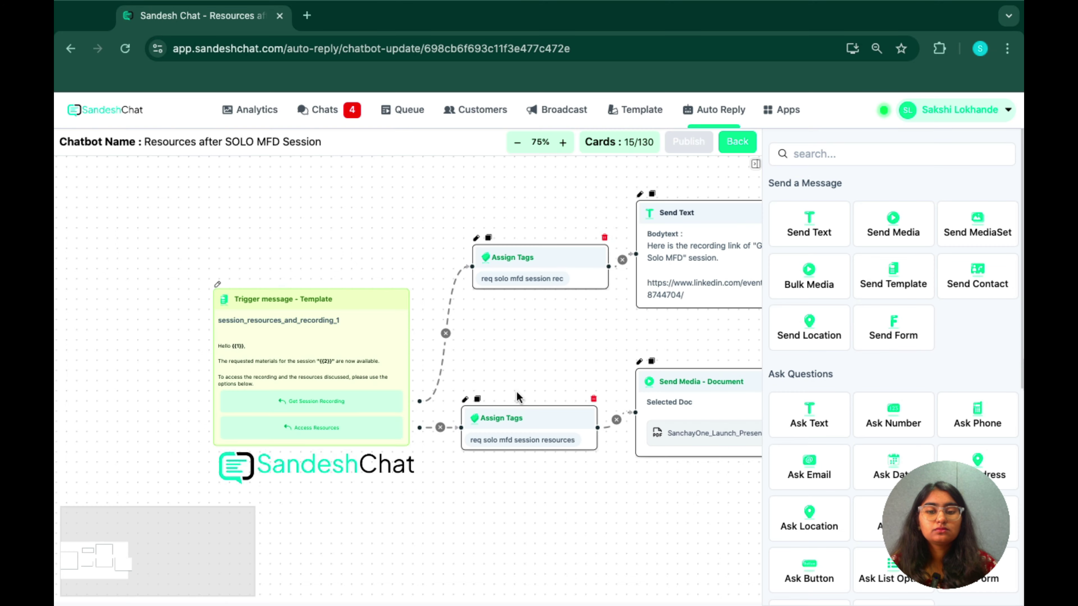
scroll(505, 513, up, 3)
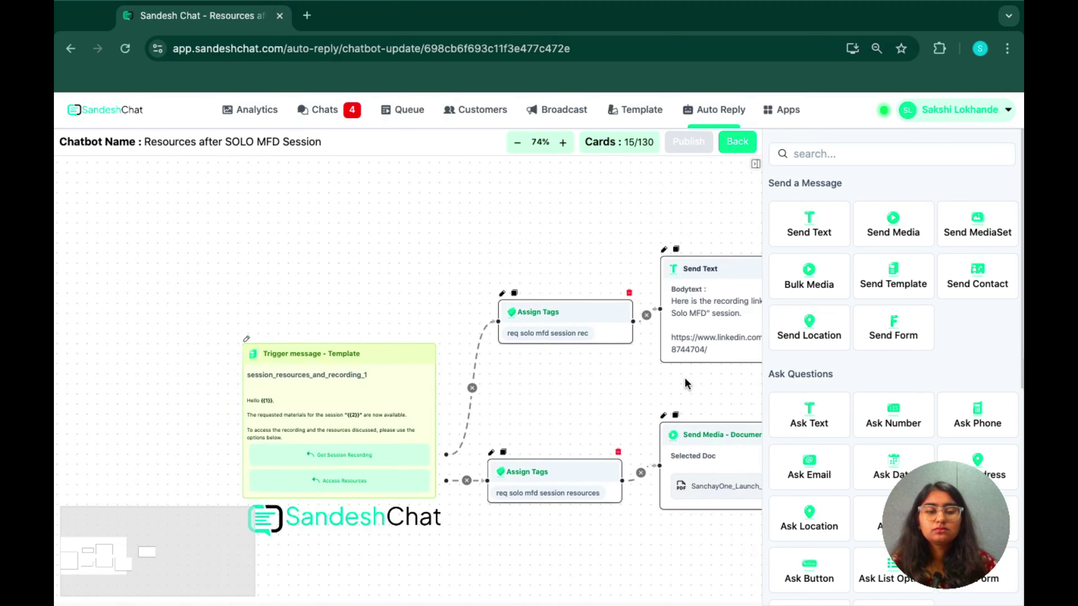
scroll(722, 408, down, 5)
scroll(741, 434, up, 10)
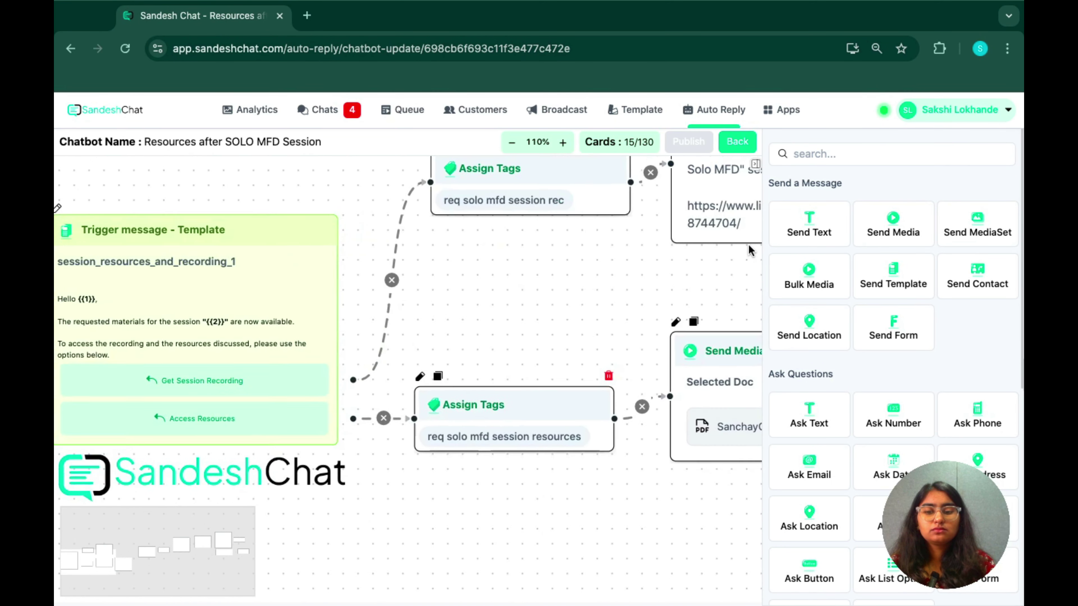
scroll(749, 244, down, 5)
drag(99, 564, 129, 561)
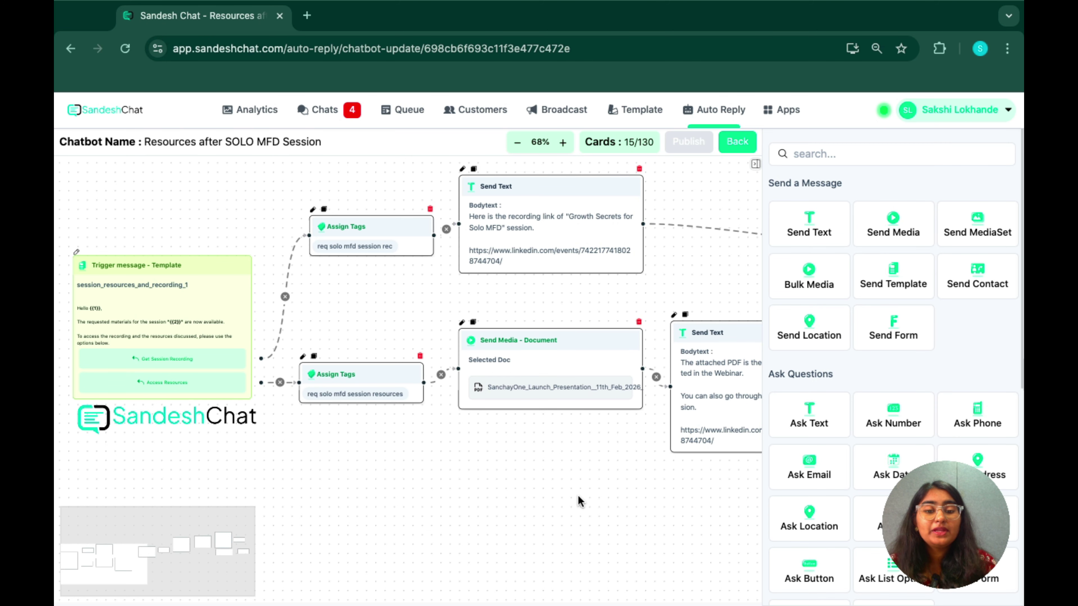
drag(578, 495, 429, 496)
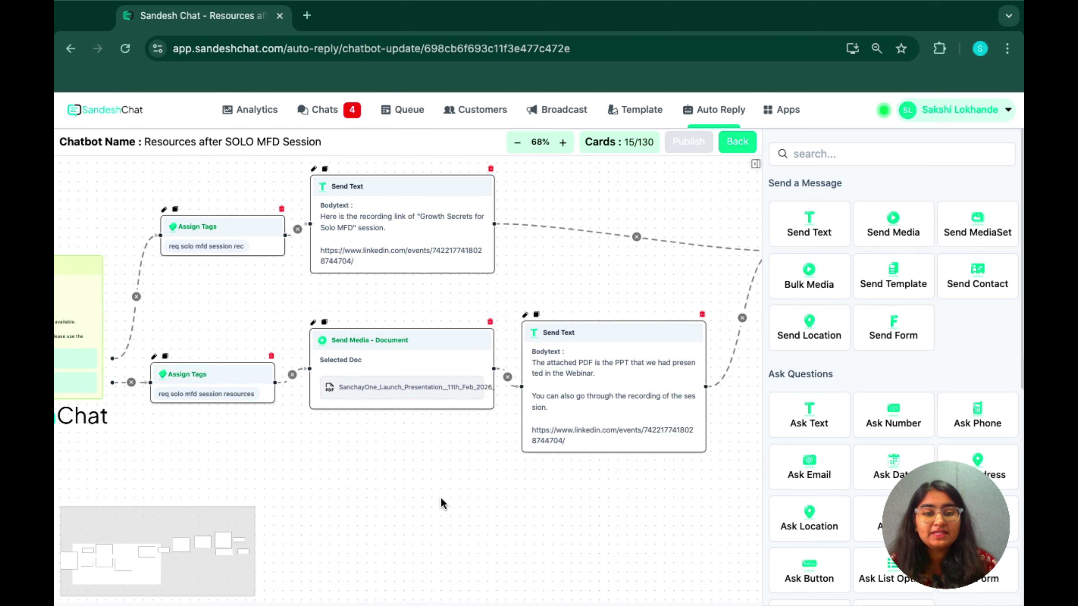
drag(595, 493, 453, 493)
drag(613, 478, 459, 479)
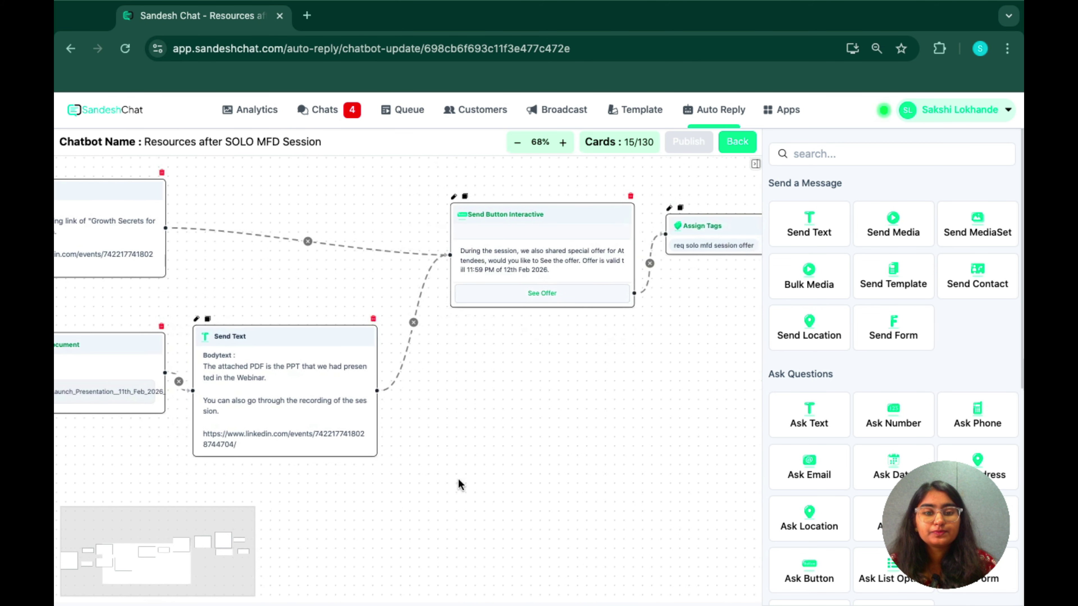
drag(610, 453, 443, 453)
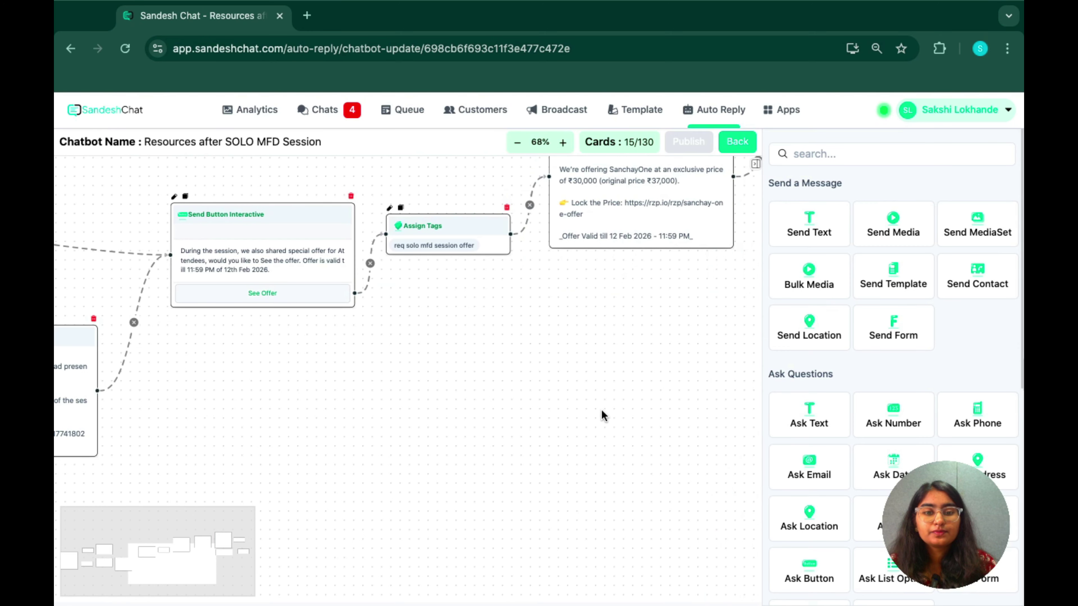
drag(601, 409, 450, 478)
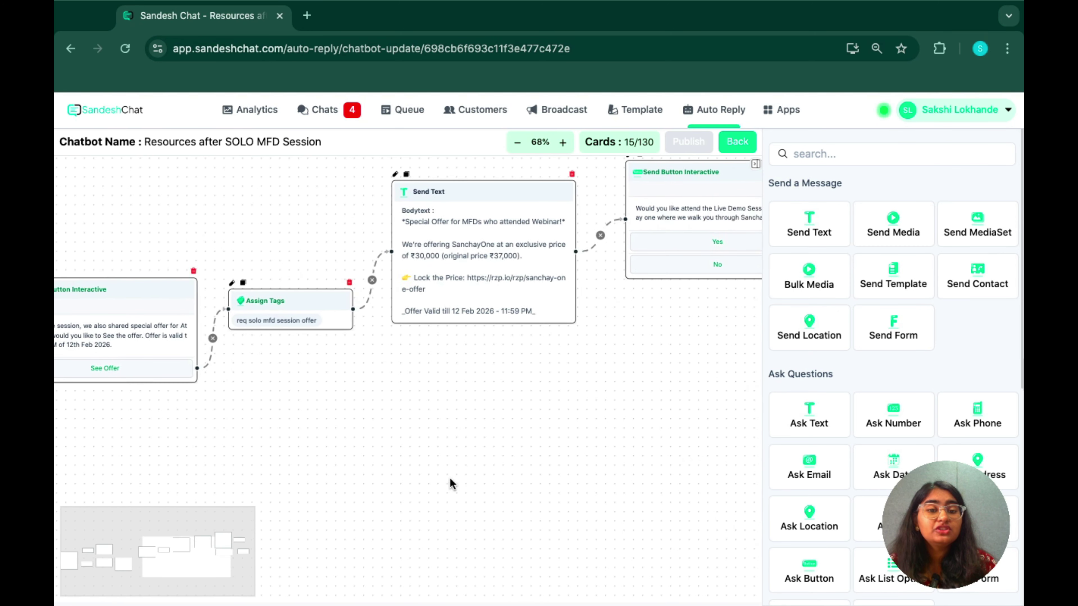
mouse_move(561, 444)
mouse_down()
mouse_move(398, 458)
mouse_move(727, 439)
mouse_up()
mouse_move(402, 440)
mouse_down()
mouse_move(619, 429)
mouse_move(701, 411)
mouse_up()
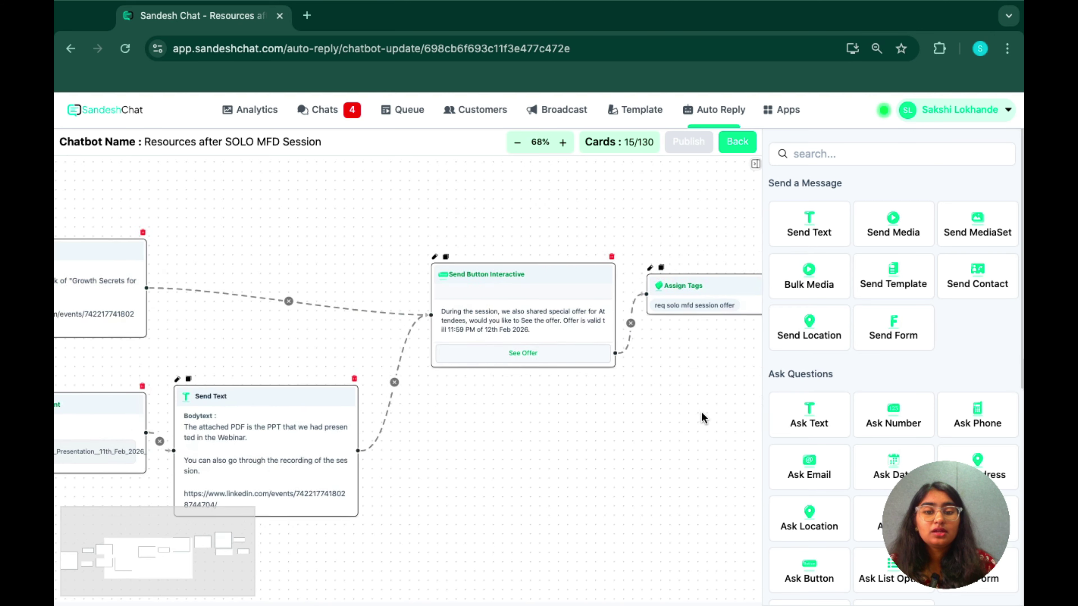
drag(539, 483, 729, 439)
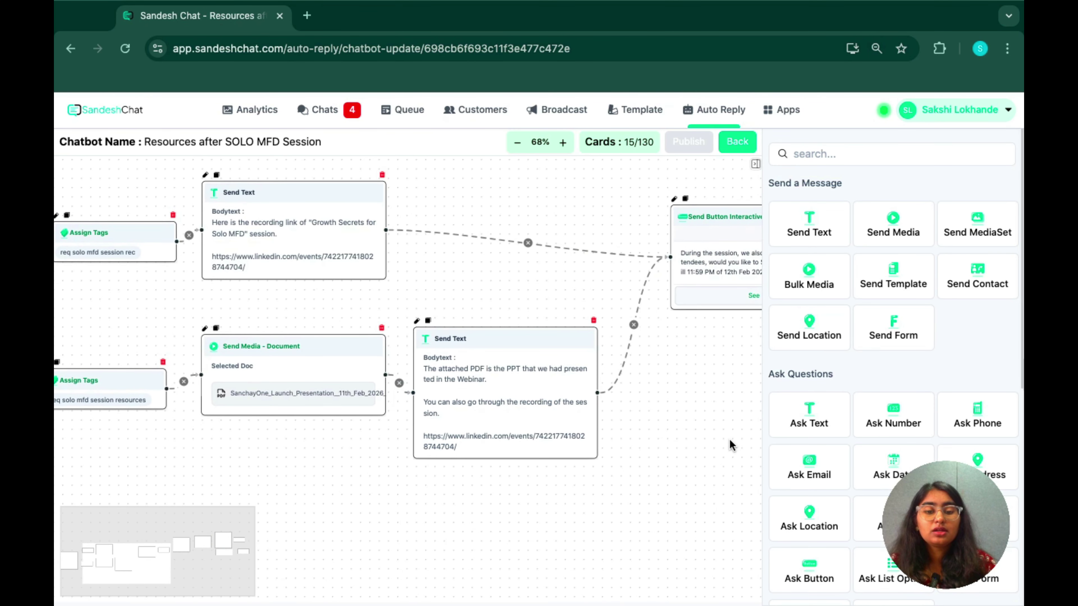
Step: Review the overall layout of the Resources after SOLO MFD Session flow from trigger to final cards, and return to the chatbot list
scroll(729, 439, down, 1)
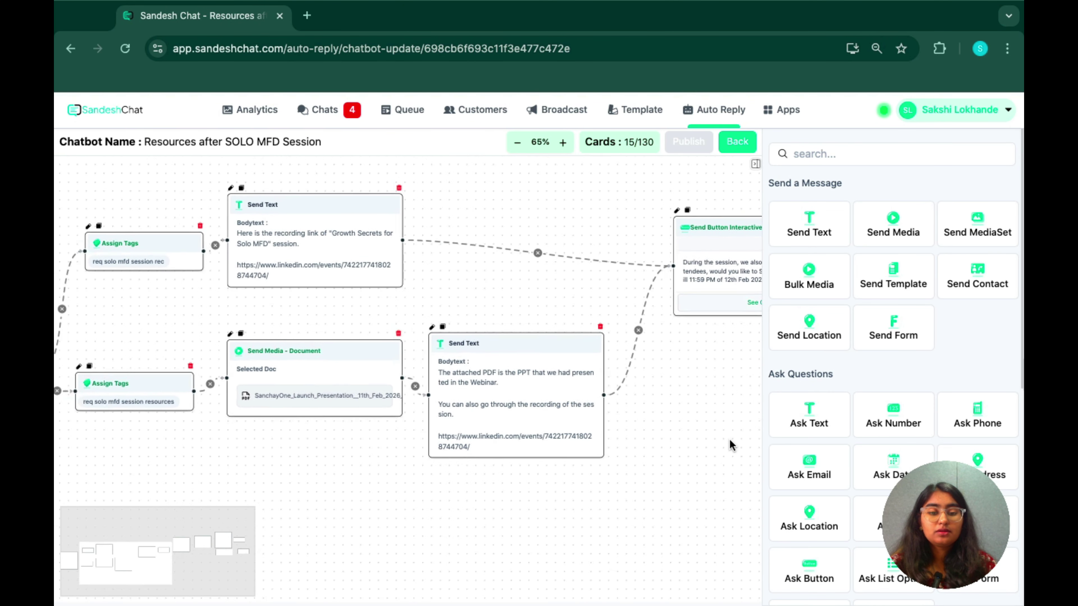
scroll(729, 439, down, 10)
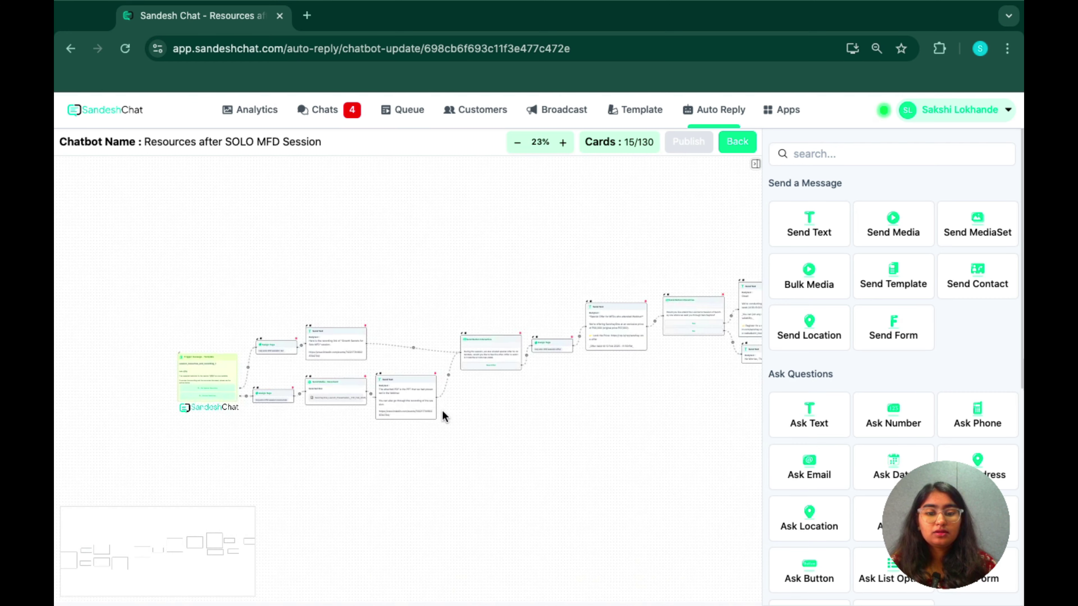
scroll(442, 410, right, 5)
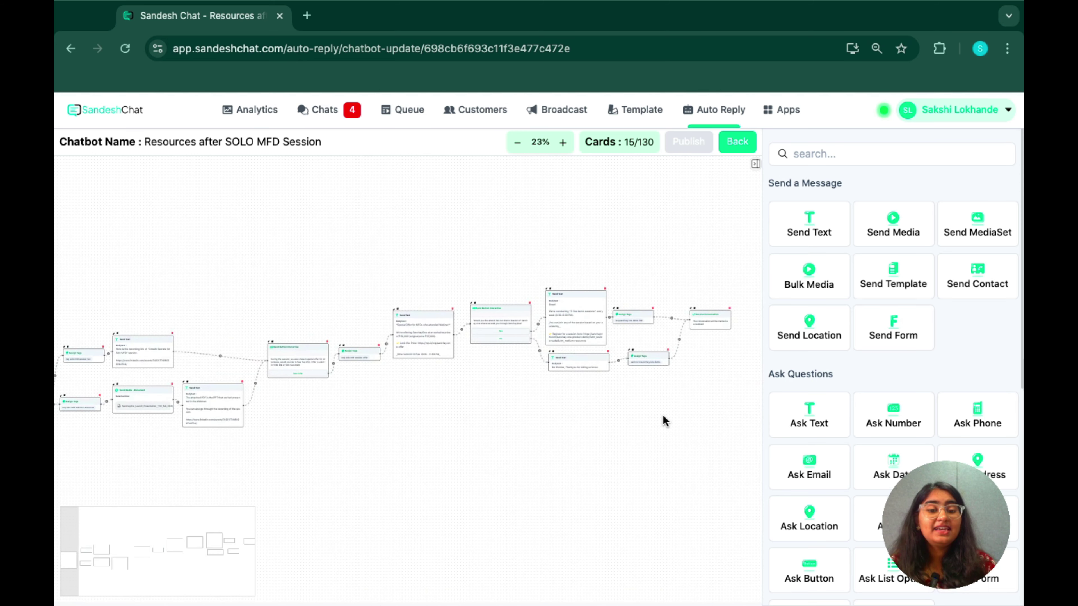
scroll(663, 415, left, 3)
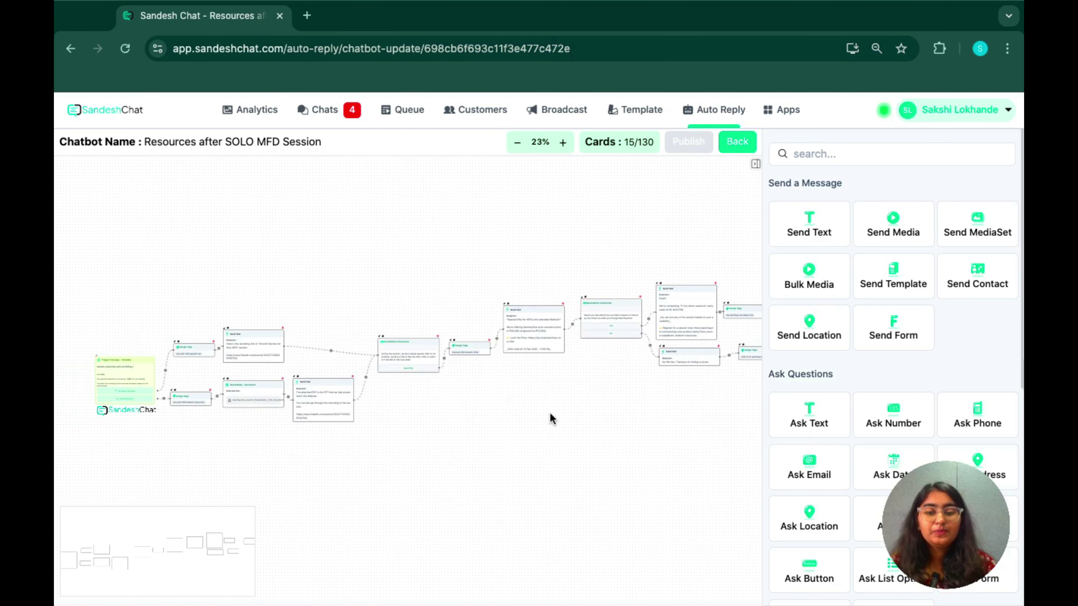
scroll(582, 419, left, 2)
scroll(582, 419, up, 5)
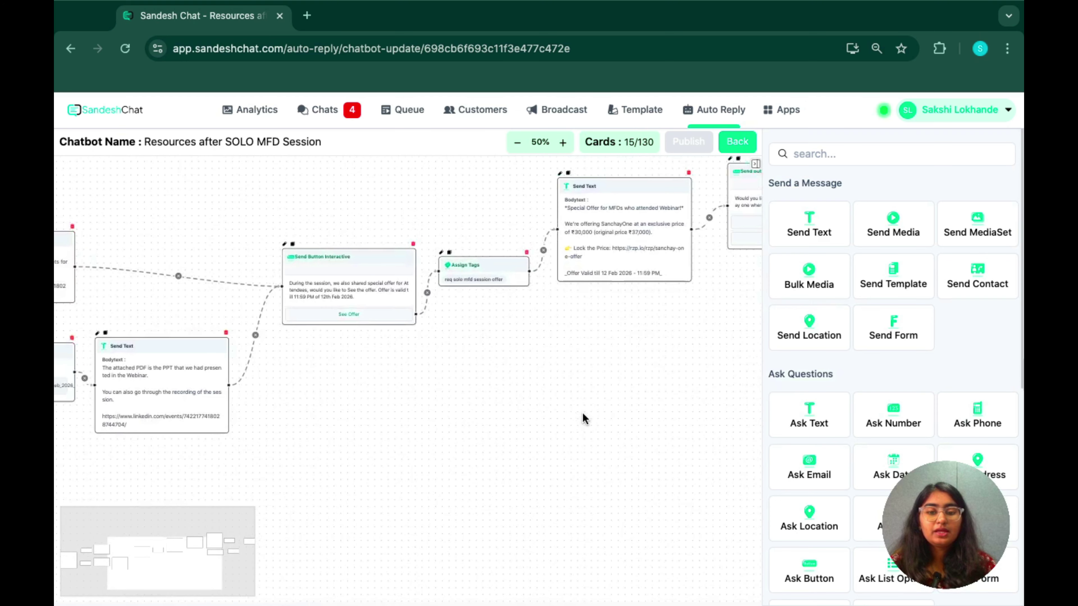
scroll(582, 412, down, 3)
drag(582, 445, 693, 431)
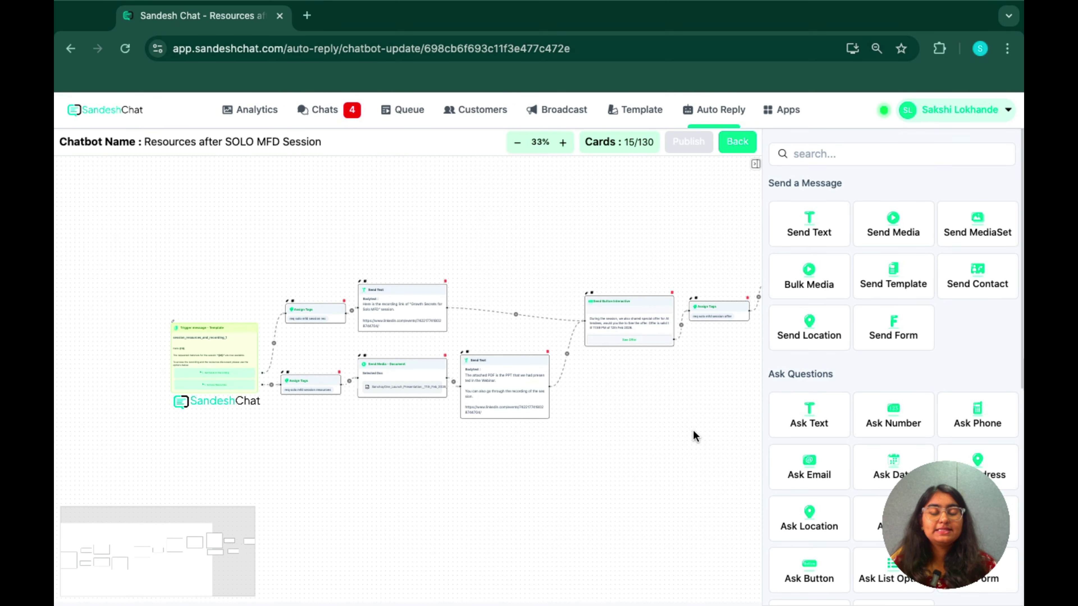
scroll(409, 433, up, 3)
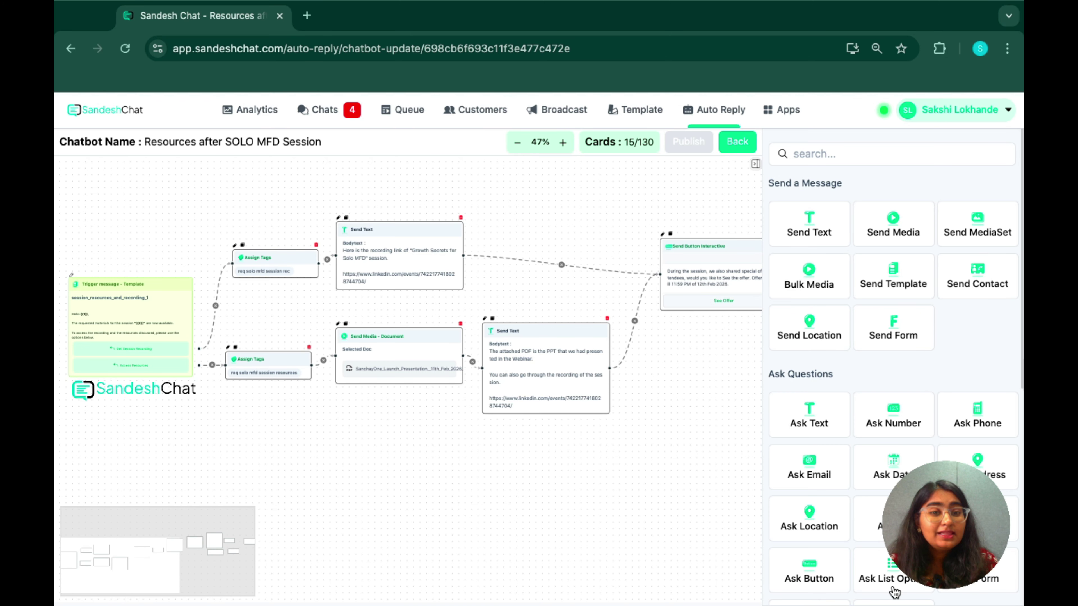
click(724, 143)
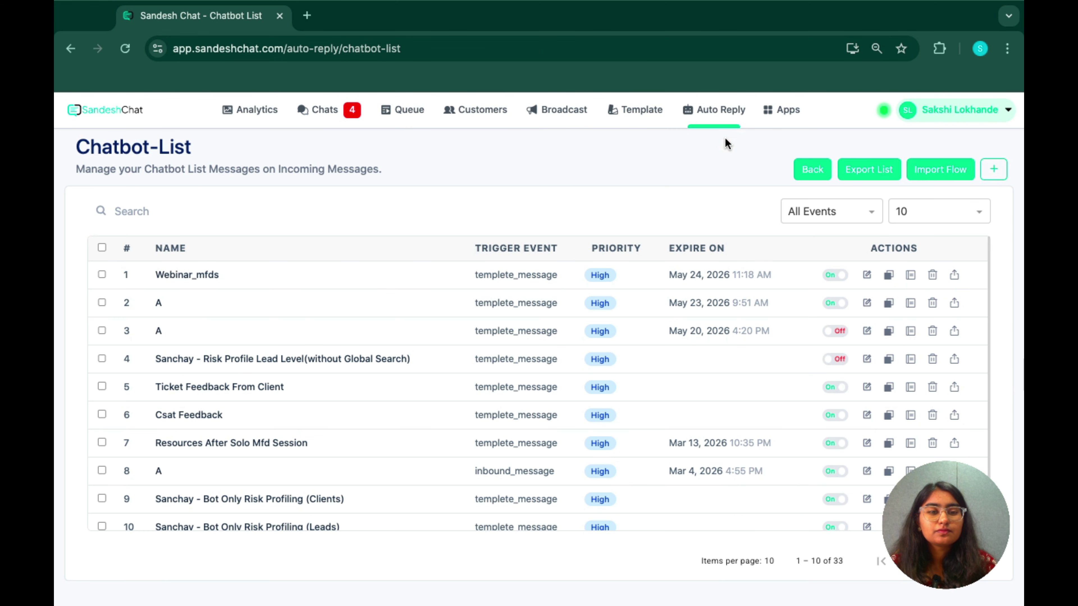
Step: Open the form for creating a new chatbot flow and review its rule name, expiry message, priority and trigger settings
click(994, 171)
scroll(861, 261, down, 1)
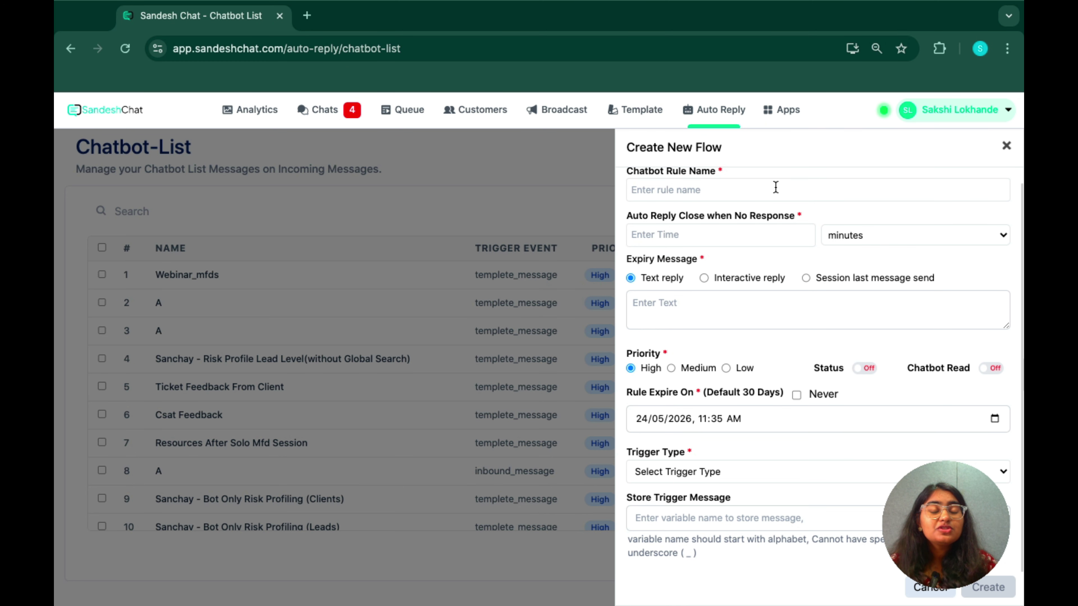